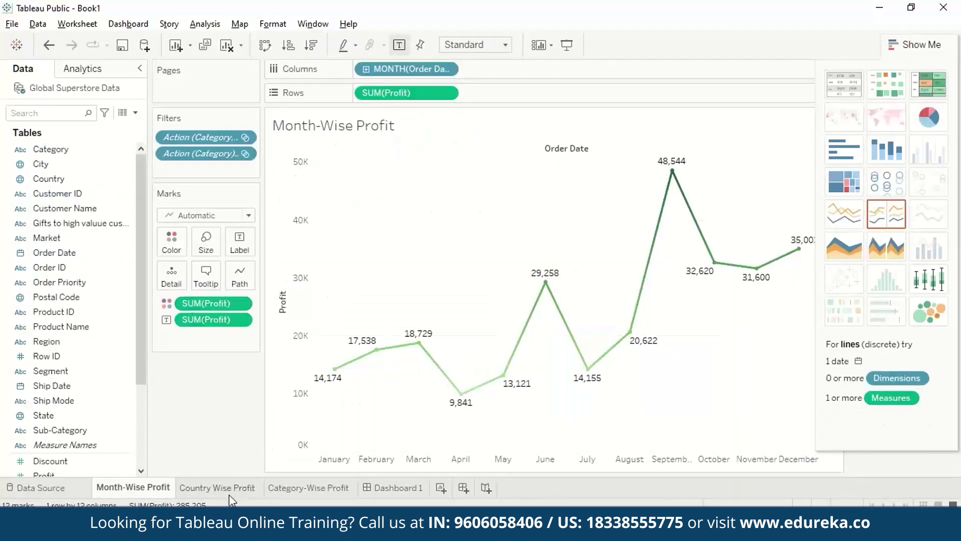
Step: Review the existing Month-Wise Profit, Country Wise Profit and Category-Wise Profit worksheets and Dashboard 1
mouse_move(142, 498)
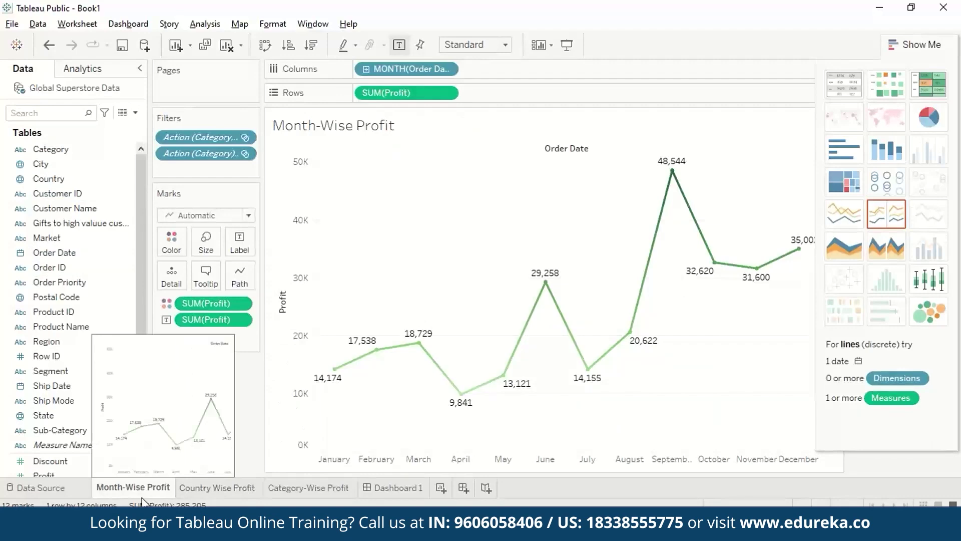
click(247, 493)
click(319, 493)
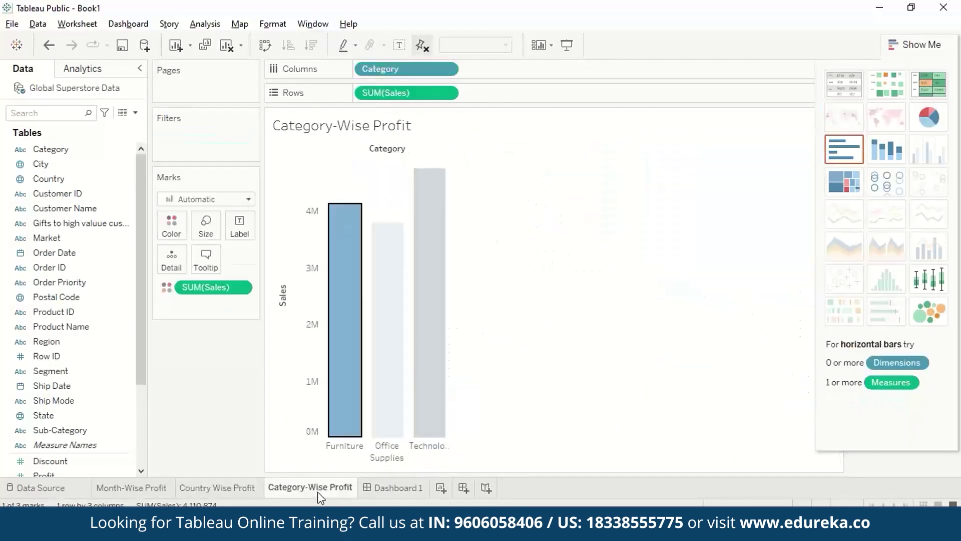
key(ctrl+Tab)
mouse_move(296, 495)
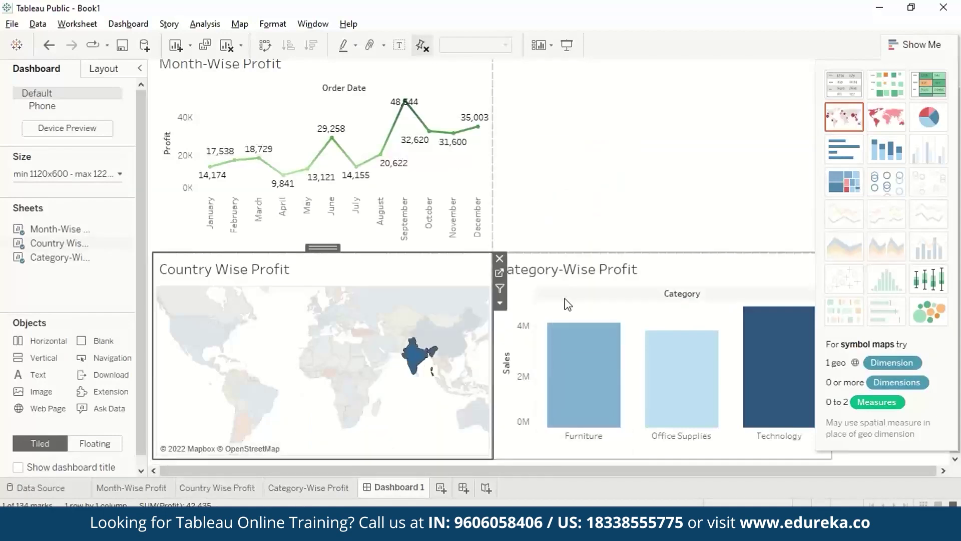
click(157, 492)
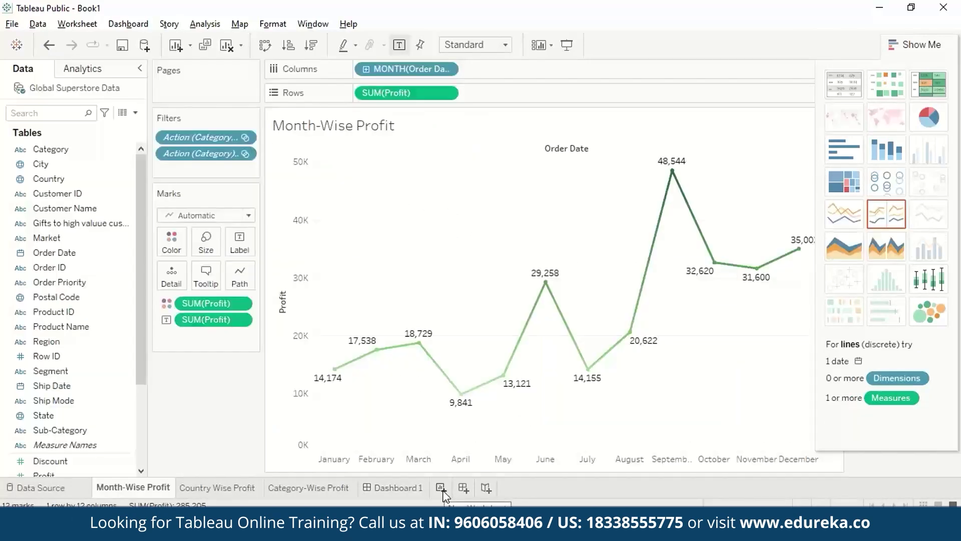
click(443, 495)
key(ctrl+z)
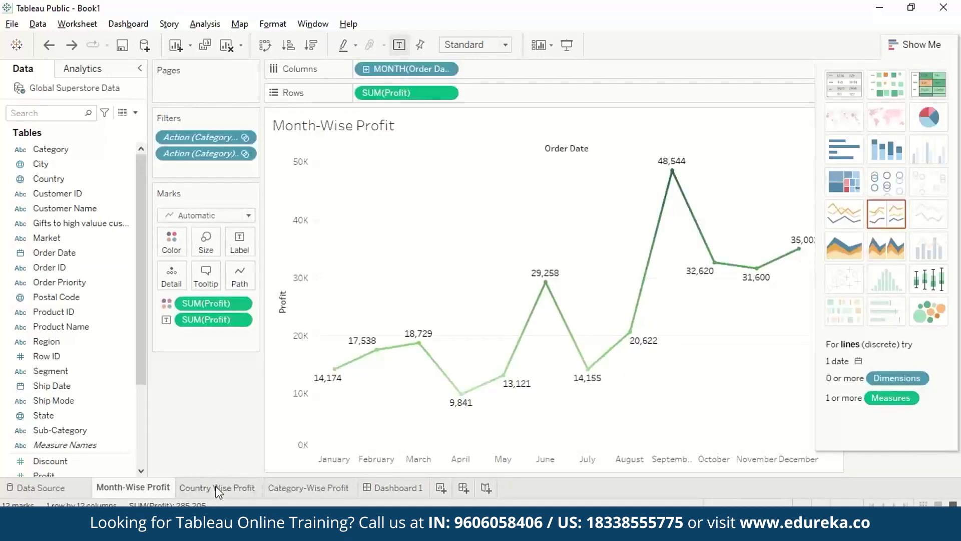
mouse_move(253, 498)
click(394, 499)
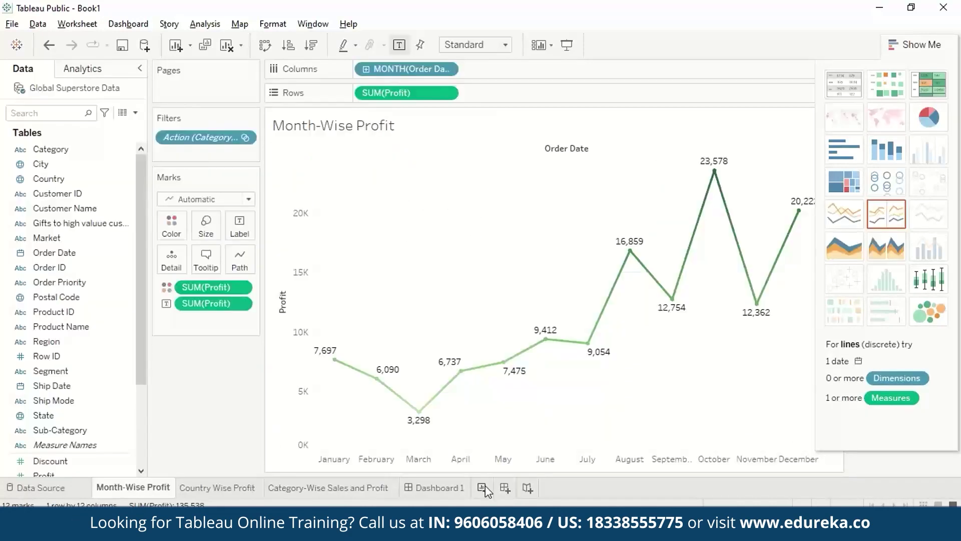
Step: Add a new worksheet and name it "Monthwise Profit"
click(482, 488)
double_click(497, 489)
text(Mont)
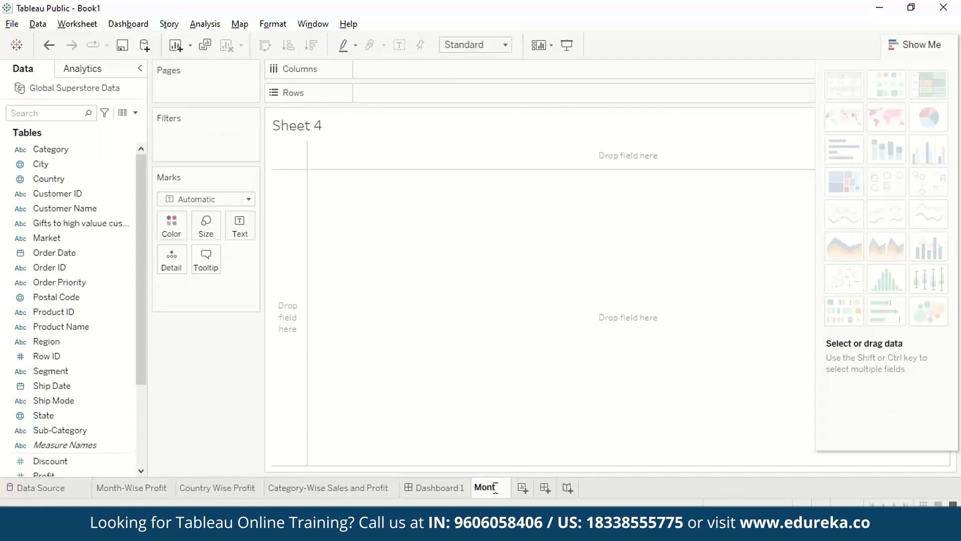
text(hwise Profit)
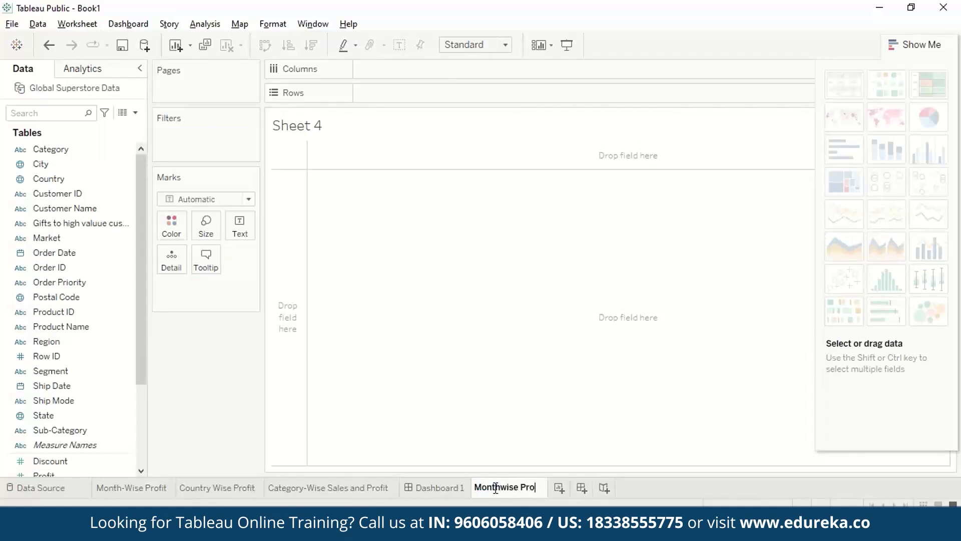
key(Return)
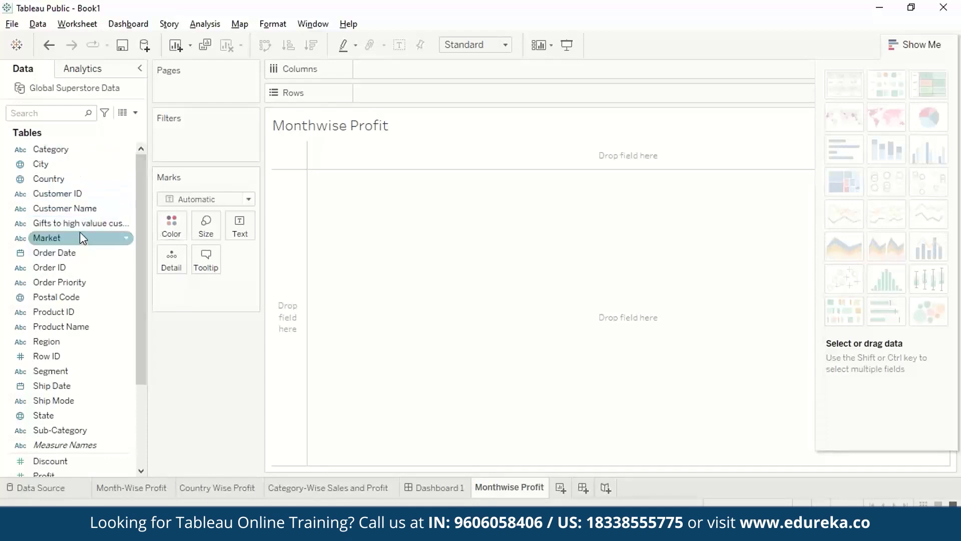
Step: Build a line chart with Order Date by discrete month as columns and the sum of Profit as rows
drag(73, 257, 405, 71)
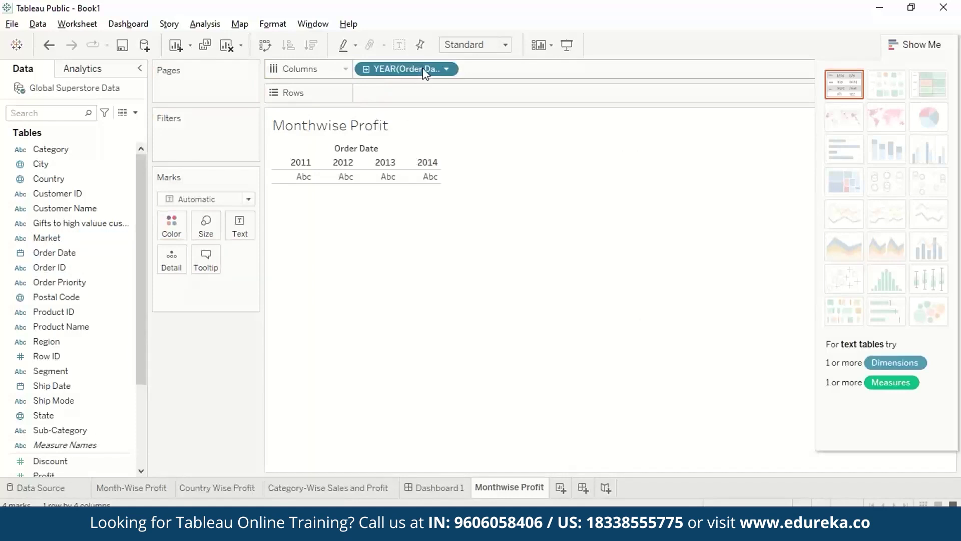
click(446, 69)
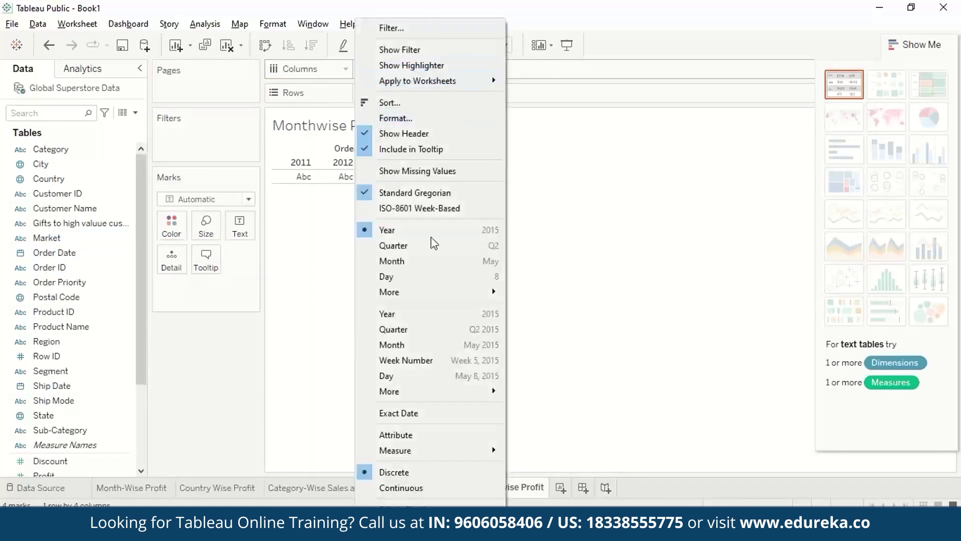
click(434, 267)
drag(143, 318, 143, 369)
drag(71, 402, 401, 95)
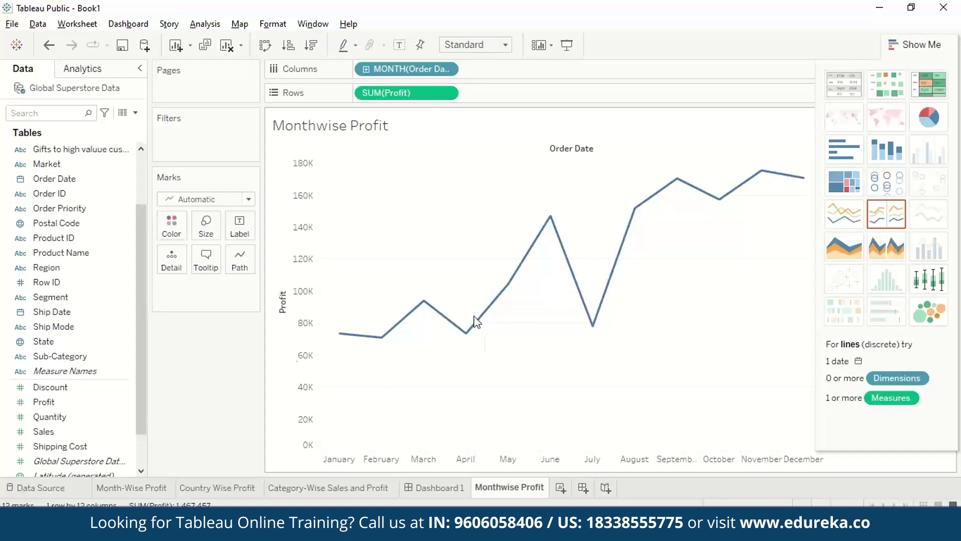
Step: Color the monthly line by Profit using the Green palette and label its points with Profit
drag(68, 403, 172, 228)
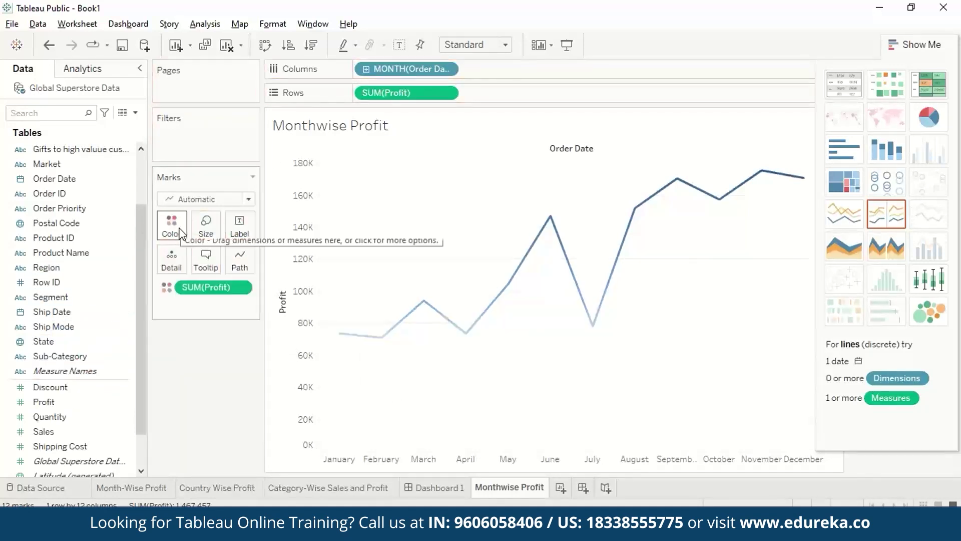
click(180, 232)
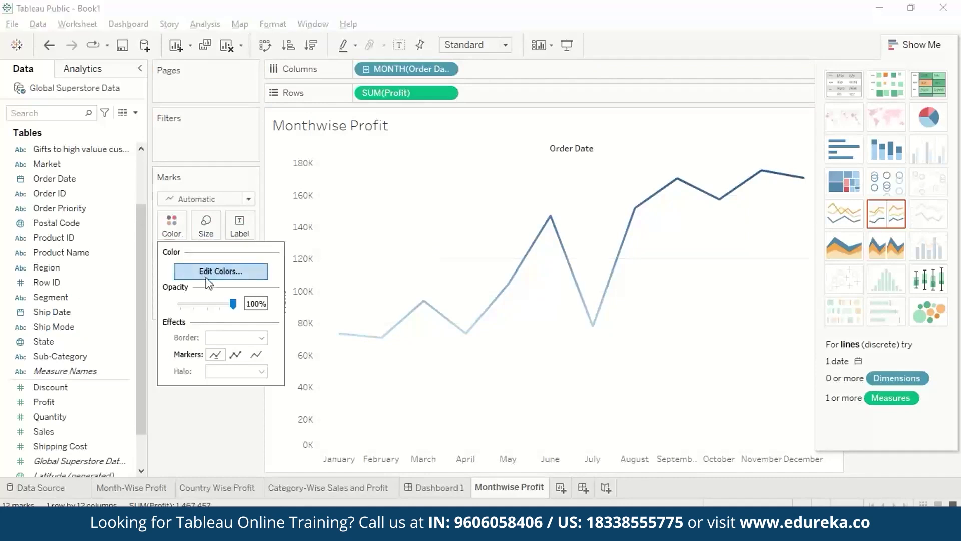
click(207, 277)
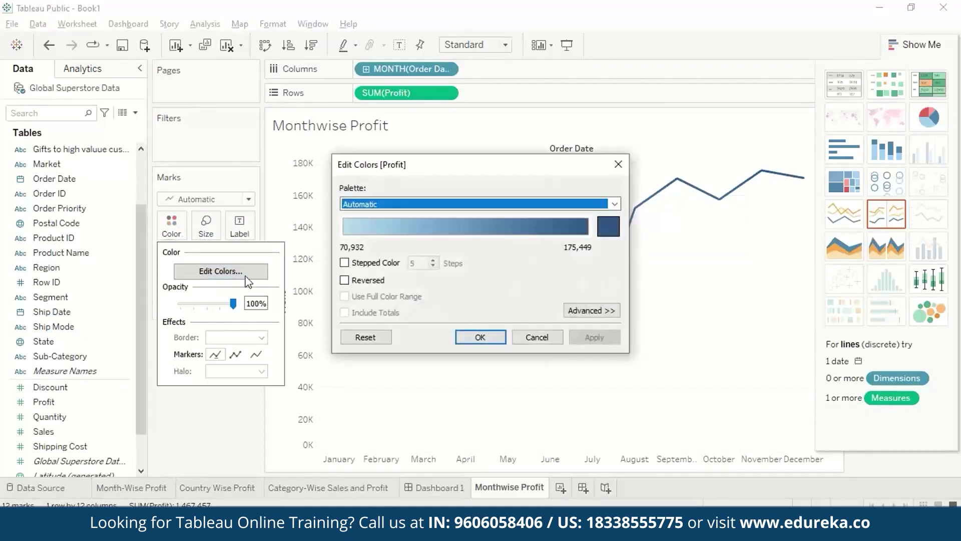
click(615, 204)
click(478, 246)
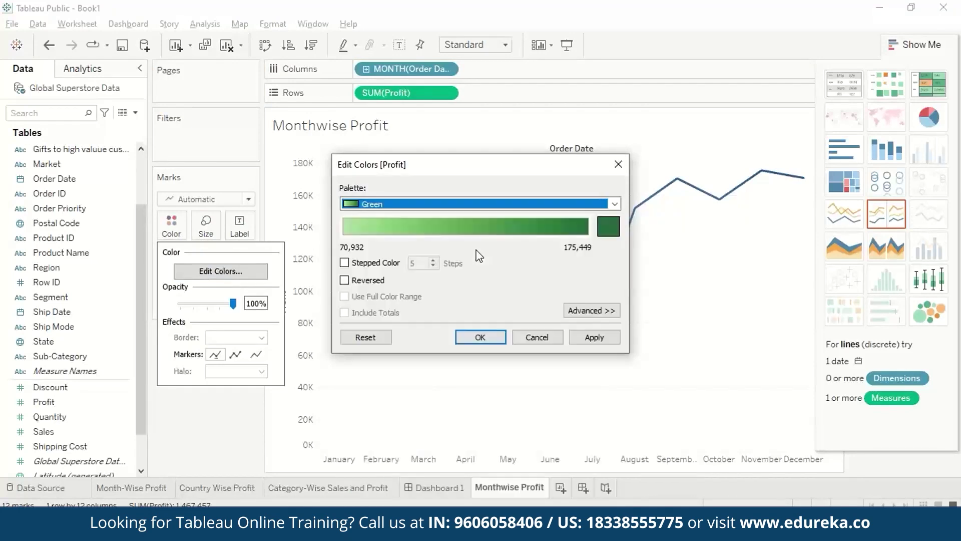
click(488, 337)
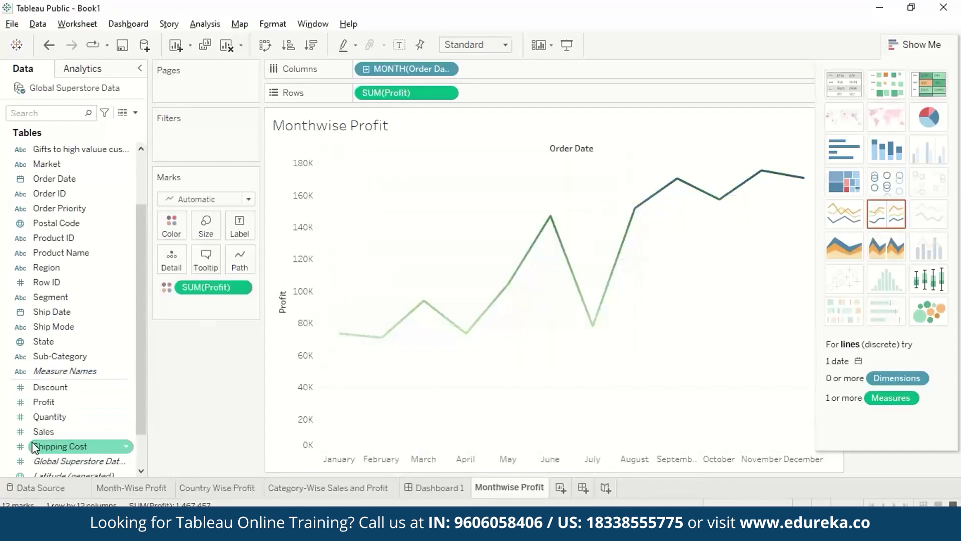
drag(50, 403, 240, 226)
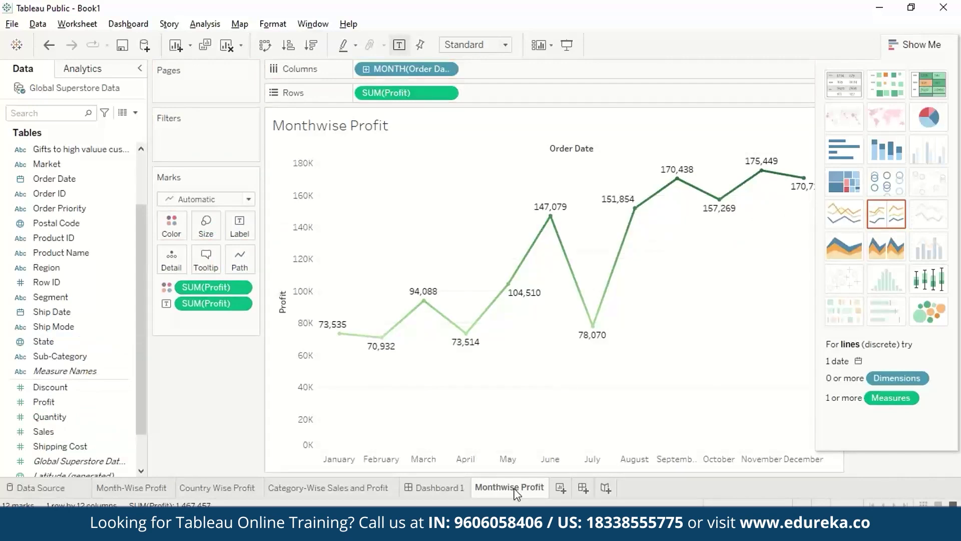
Step: Add another worksheet and name it "Country-wise Profit"
mouse_move(533, 494)
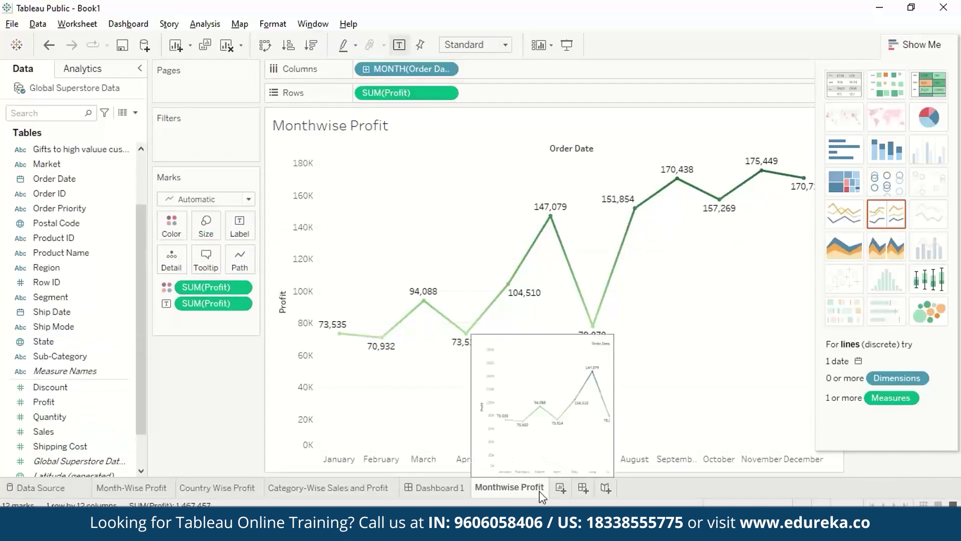
click(561, 489)
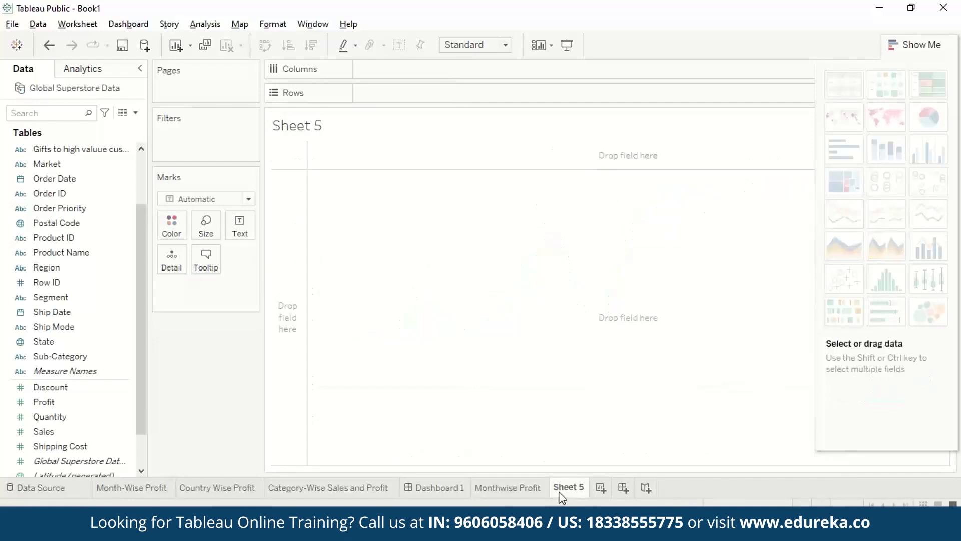
double_click(571, 487)
text(Country-wise Profit)
key(Return)
Step: Plot the sum of Profit by Country and convert the bar chart into a filled map, closing the chart suggestions
scroll(140, 307, down, 3)
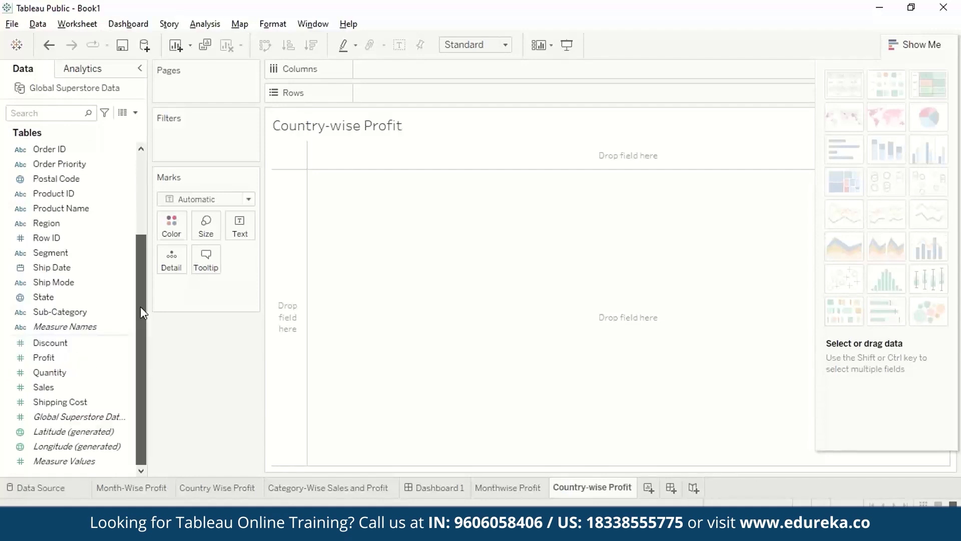
mouse_move(109, 353)
mouse_down()
mouse_move(405, 92)
mouse_move(440, 91)
mouse_up()
scroll(143, 197, up, 3)
click(92, 180)
drag(92, 181, 432, 73)
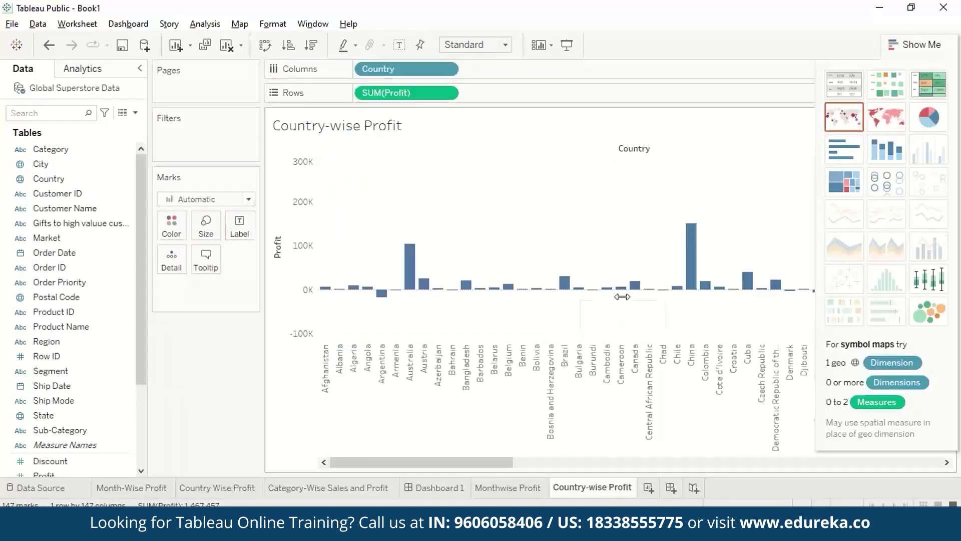
drag(469, 467, 399, 449)
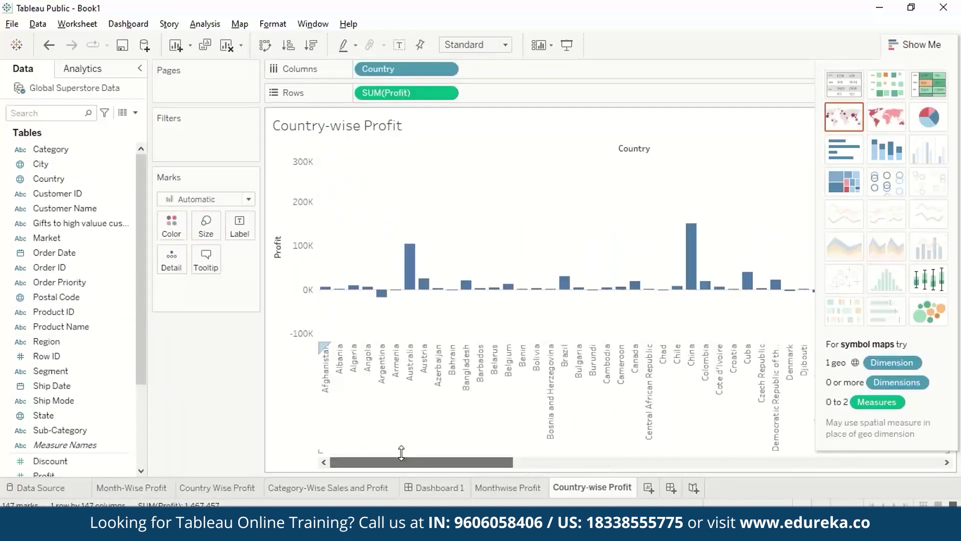
click(892, 112)
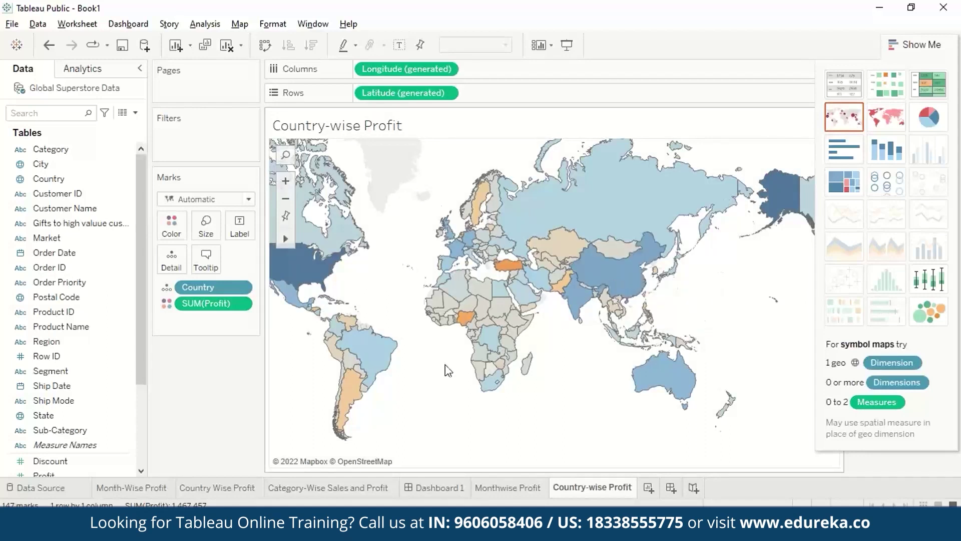
key(ctrl+1)
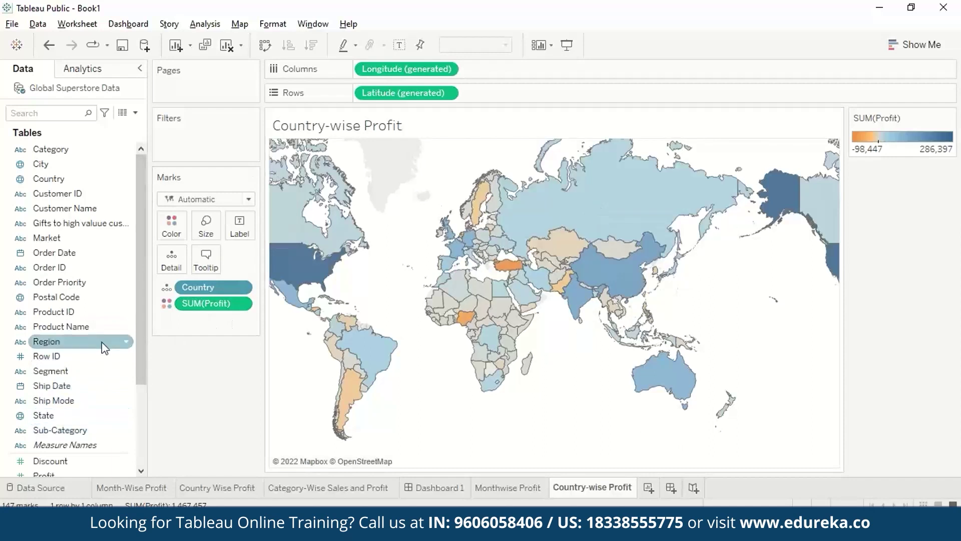
Step: Try labelling the countries on the map with Profit, and remove the labels
drag(72, 471, 247, 227)
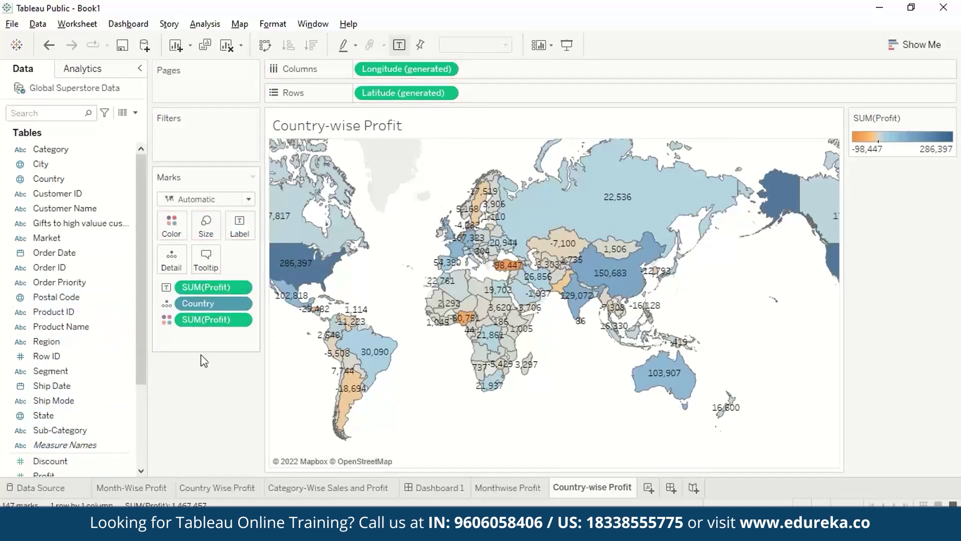
drag(227, 284, 86, 414)
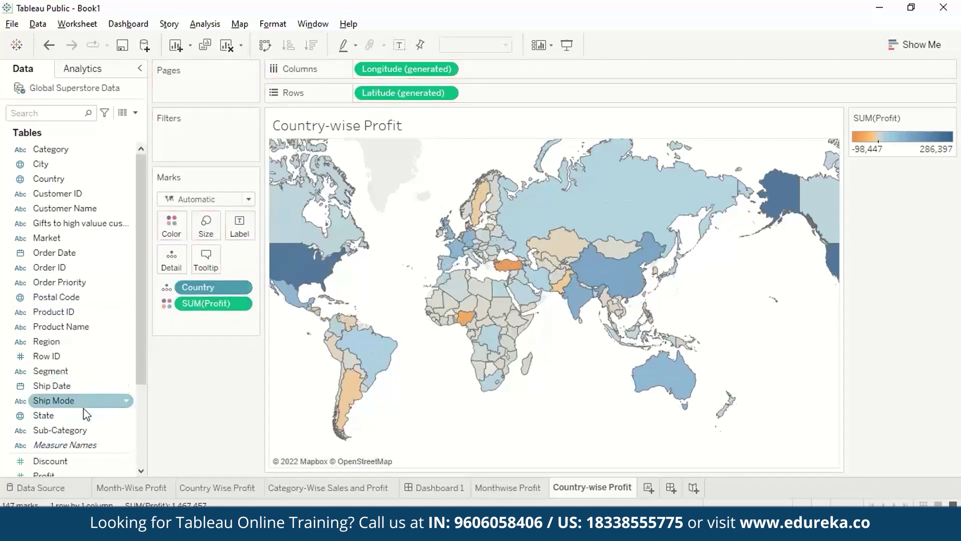
Step: Add another worksheet and name it "Category Wise Profit"
click(650, 489)
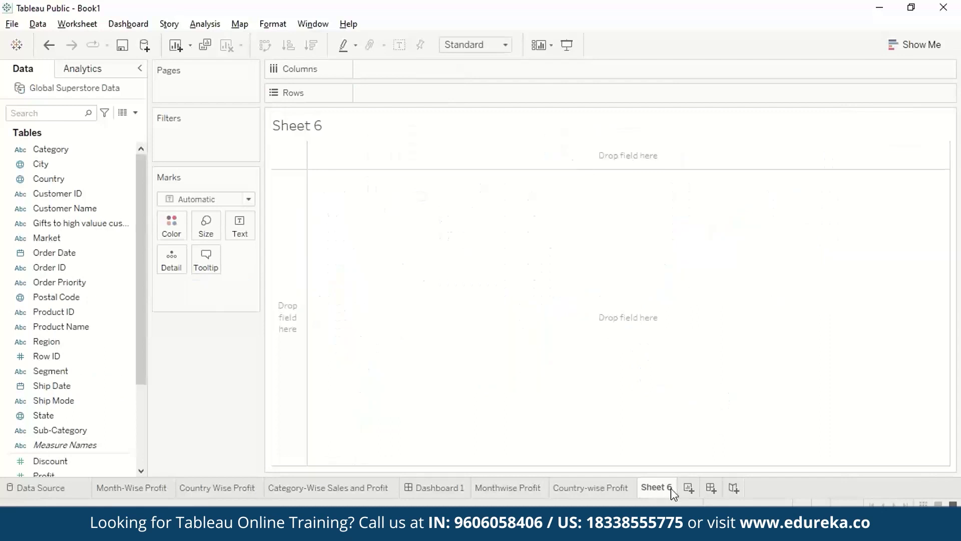
double_click(660, 493)
text(Category )
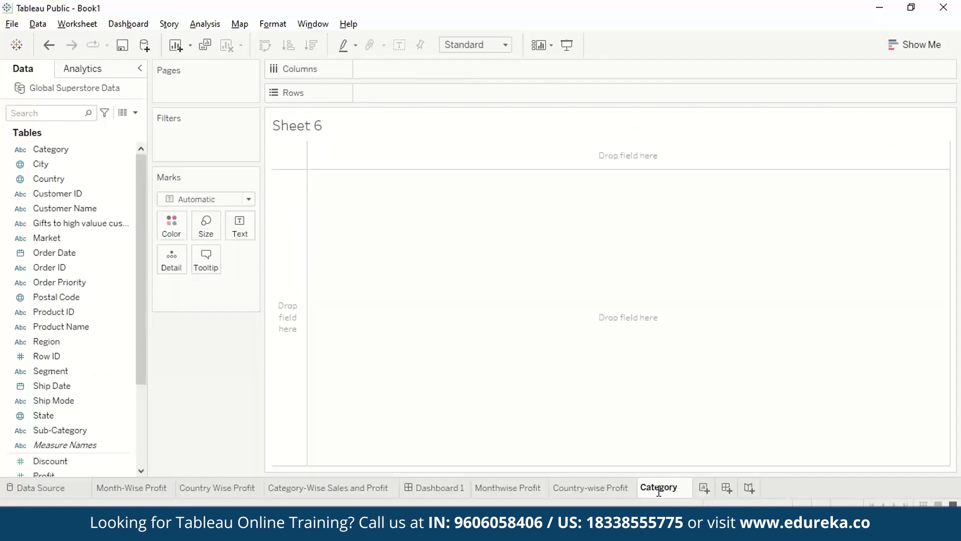
text(Wise Profit)
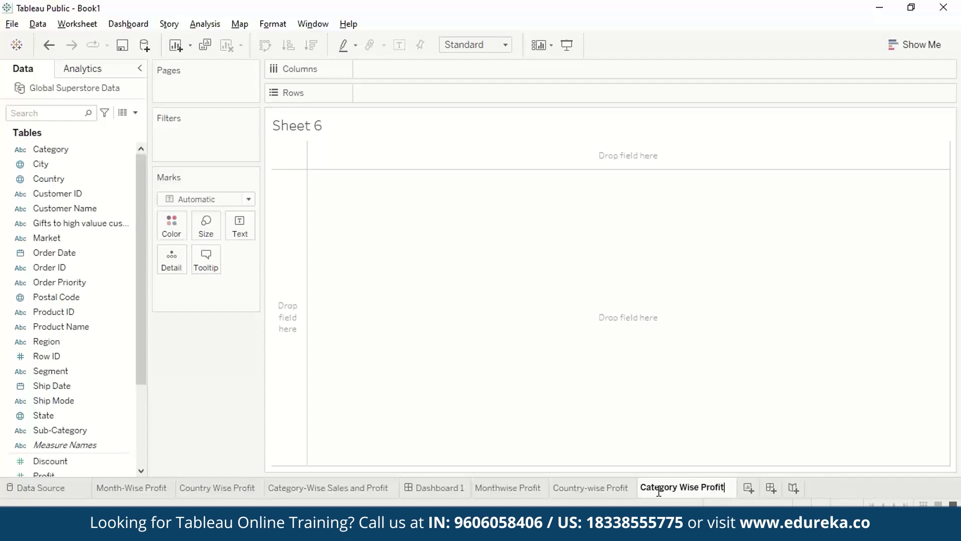
key(Return)
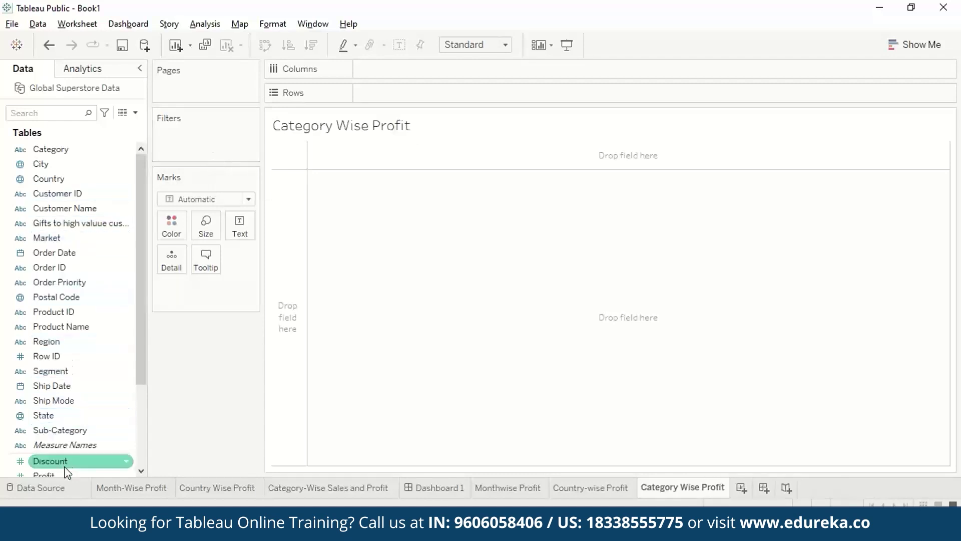
Step: Build a bar chart with the sum of Profit as rows and Category followed by Region as columns
drag(64, 474, 418, 94)
drag(50, 149, 413, 68)
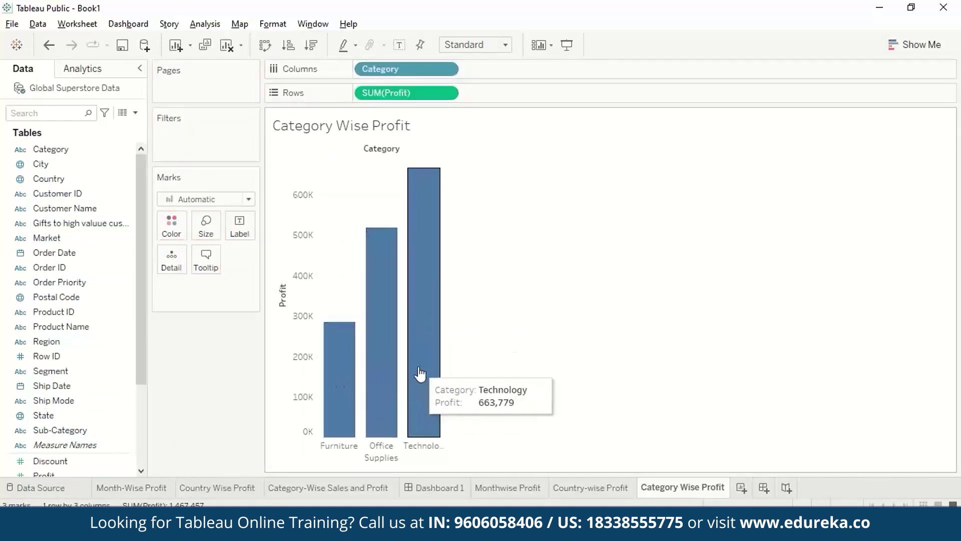
drag(64, 339, 494, 72)
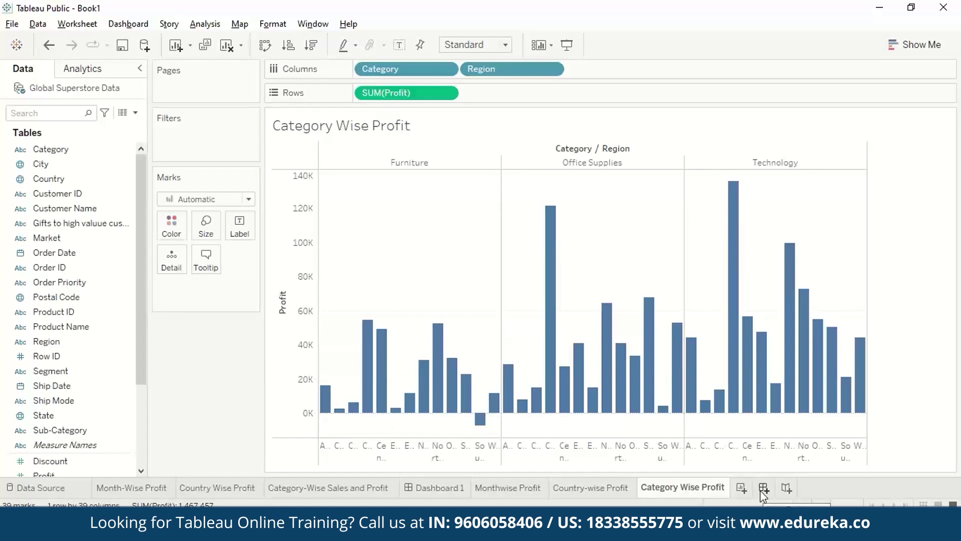
Step: Create a new, empty dashboard in the workbook
click(126, 25)
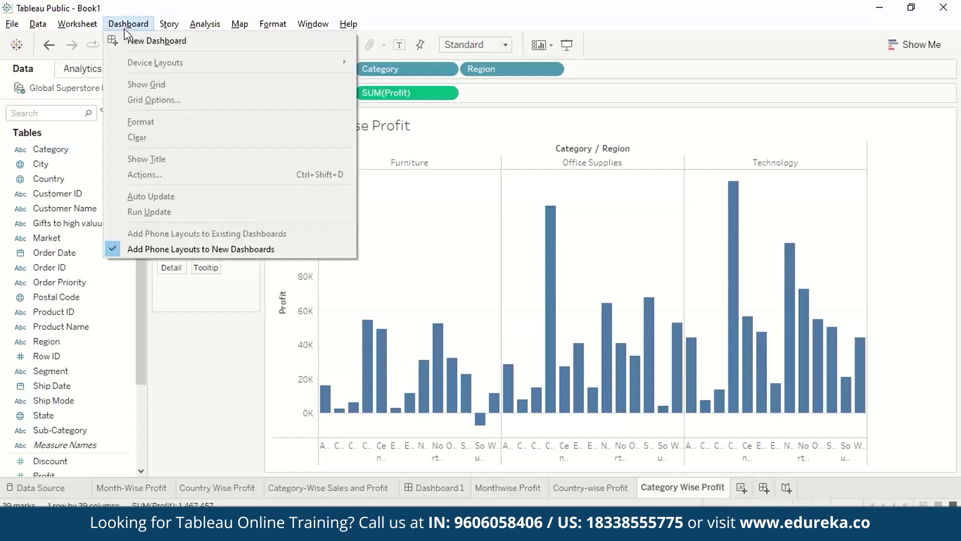
click(134, 39)
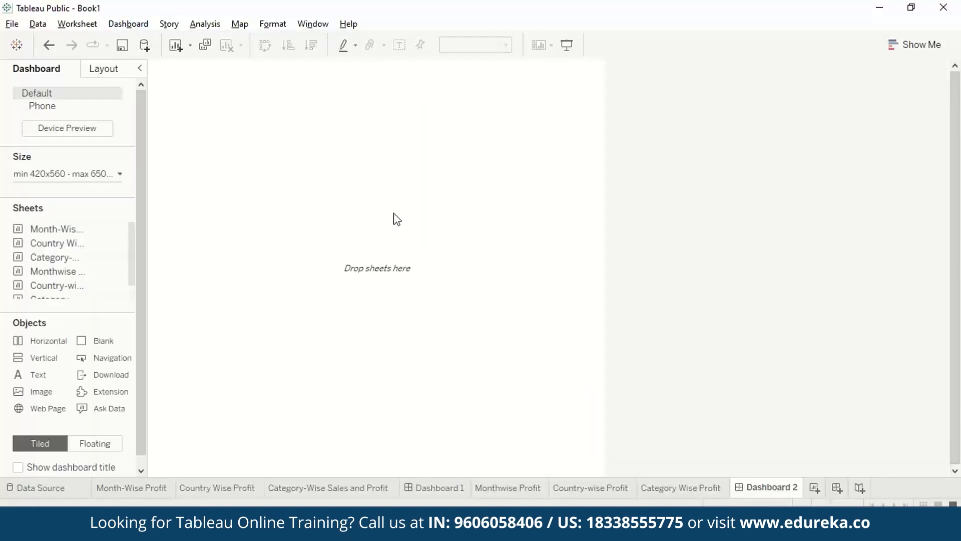
Step: Place the Monthwise Profit sheet on Dashboard 2 with the Country-wise Profit map below it
drag(128, 259, 129, 296)
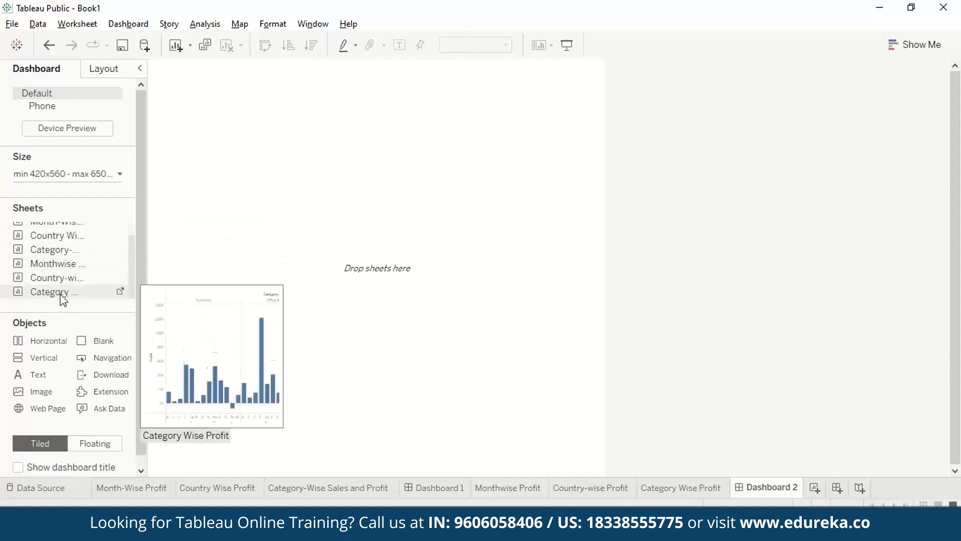
drag(65, 262, 257, 176)
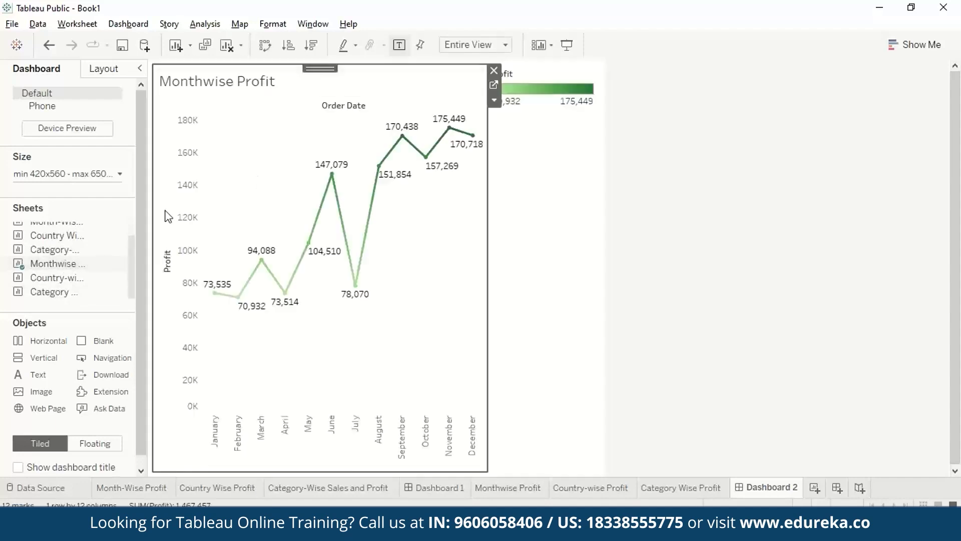
mouse_move(61, 279)
mouse_down()
mouse_move(262, 307)
mouse_move(365, 350)
mouse_up()
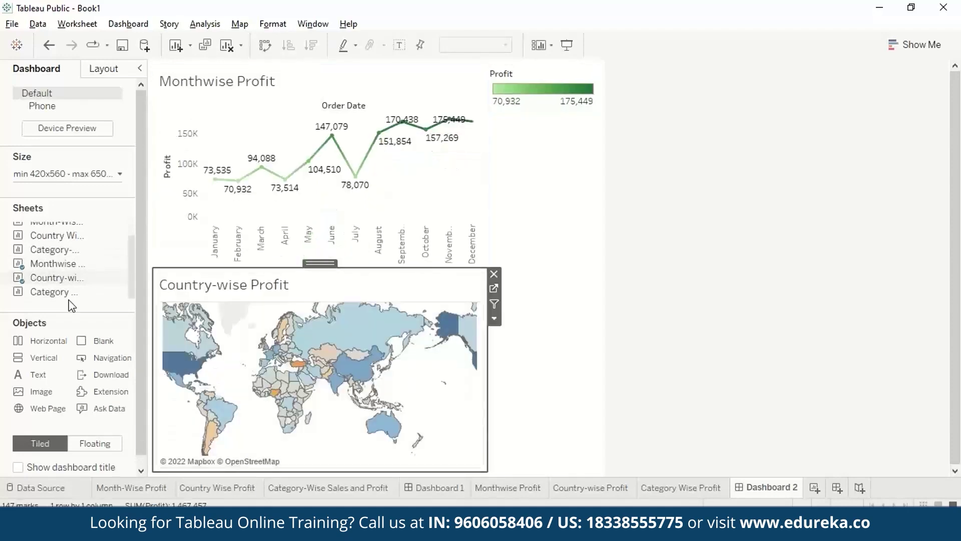
Step: Set the dashboard size to a range with a minimum of 1020 x 660 px and a maximum of 1120 x 860 px
mouse_move(64, 291)
mouse_down()
mouse_move(572, 201)
mouse_move(670, 196)
mouse_up()
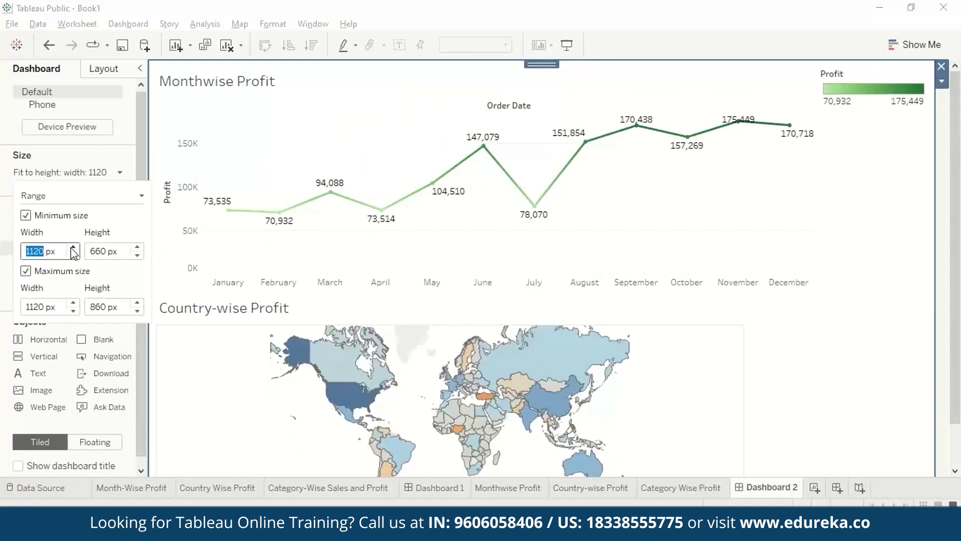
click(386, 173)
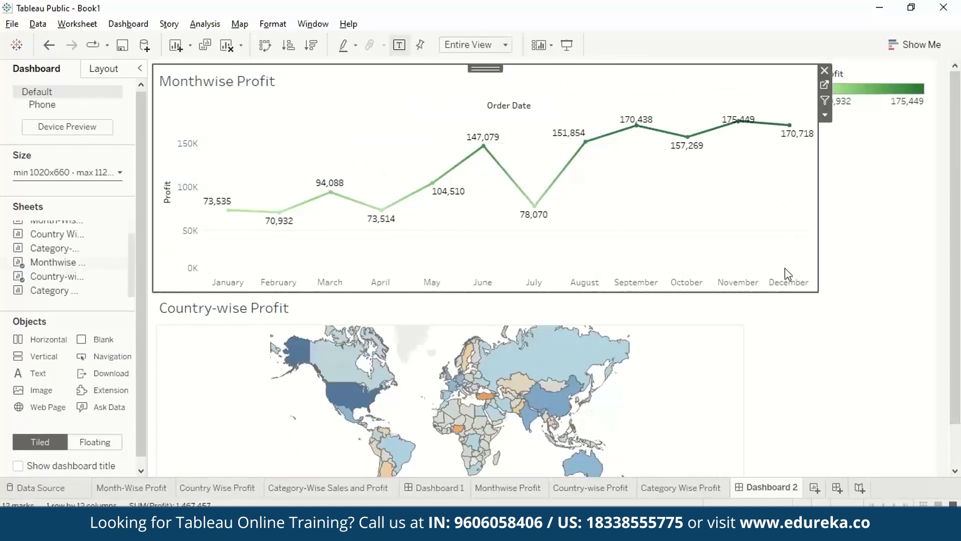
click(493, 301)
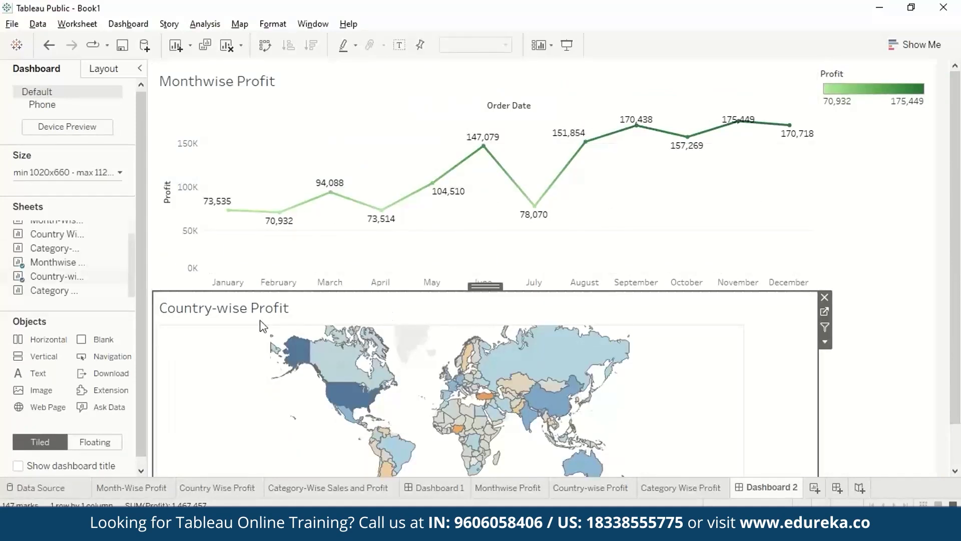
Step: Add the Category Wise Profit sheet to the dashboard beside the Monthwise Profit chart, above the map
mouse_move(45, 293)
drag(44, 295, 766, 194)
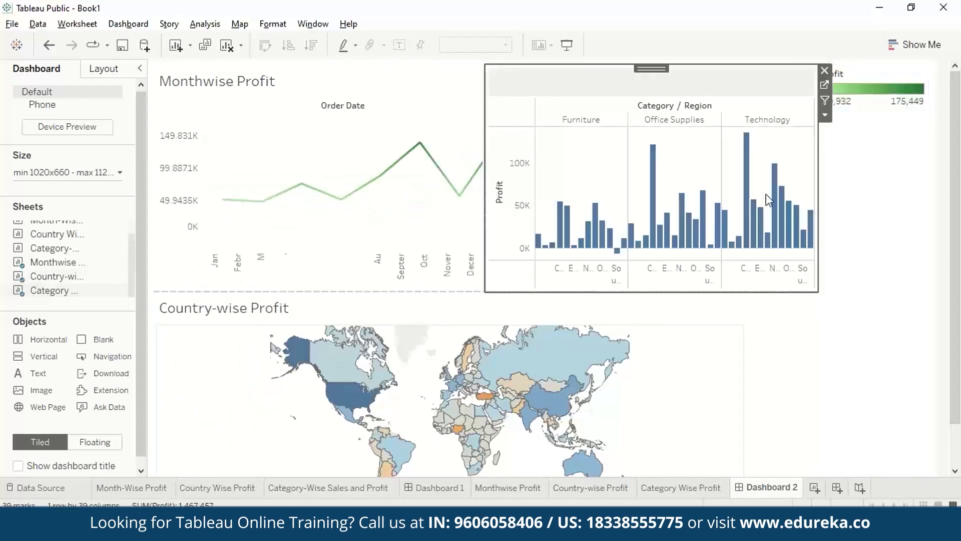
scroll(655, 410, up, 3)
scroll(656, 410, down, 3)
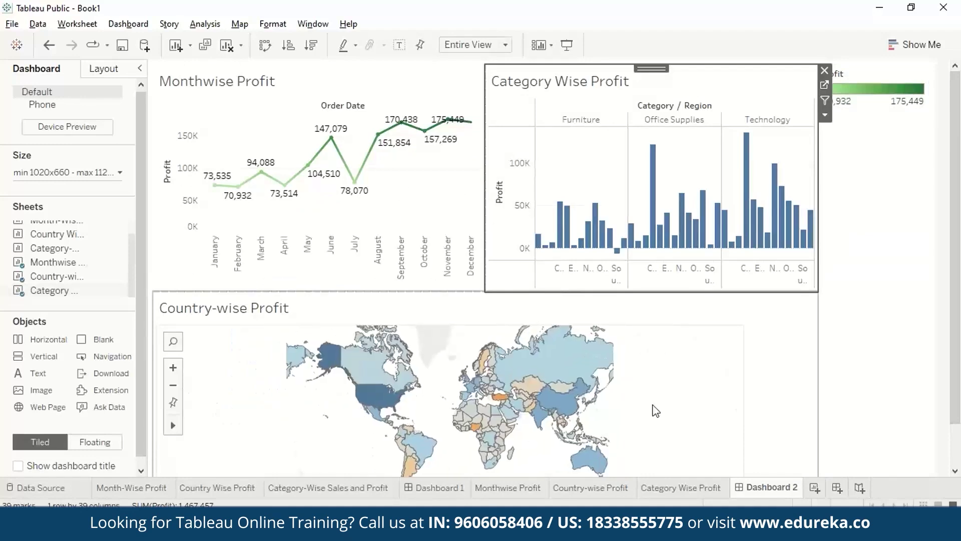
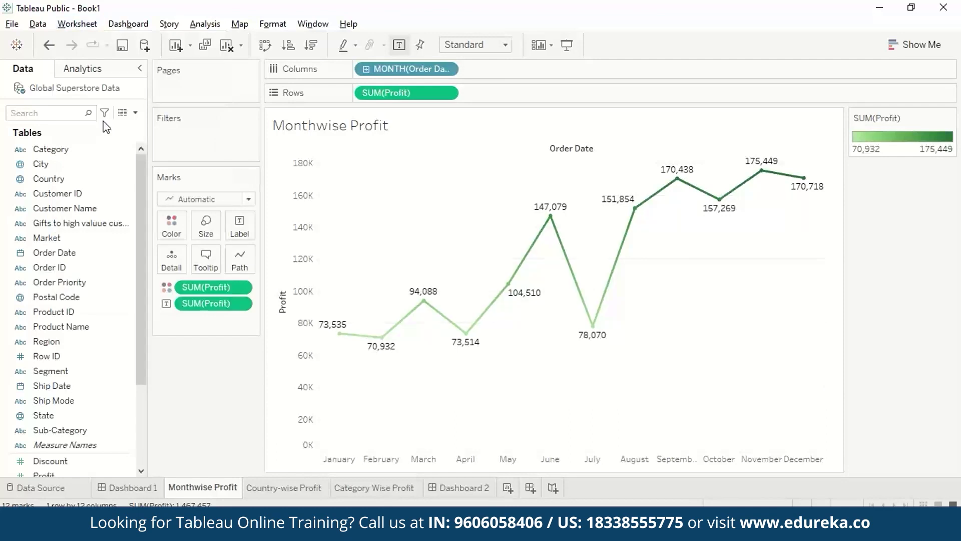
Step: Add a filter action named "Market Analysis" from the Monthwise Profit worksheet and set it to run on Select
click(323, 190)
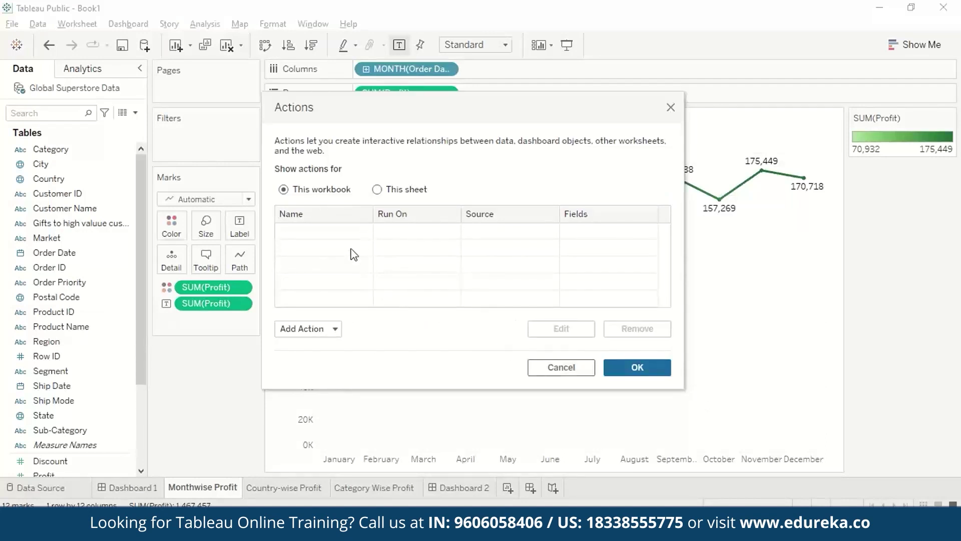
click(334, 329)
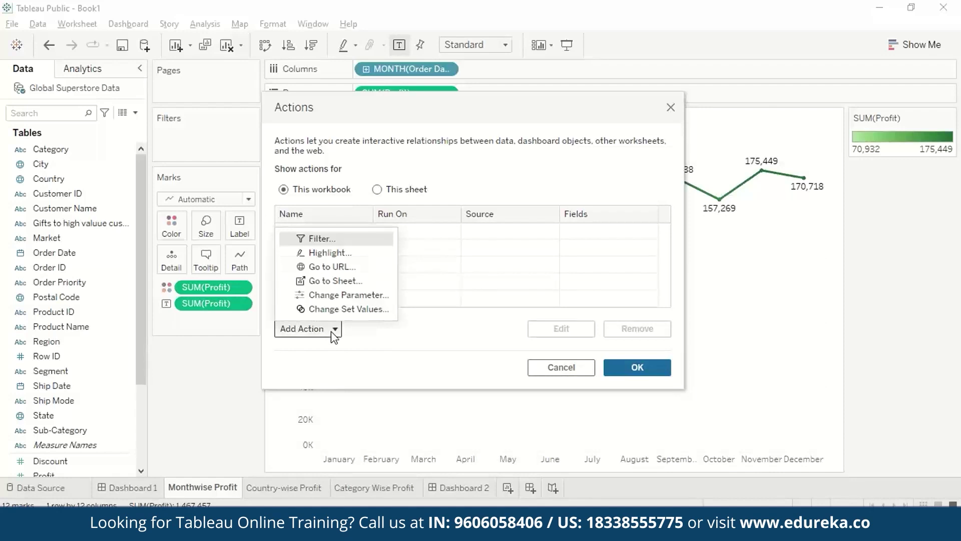
click(340, 239)
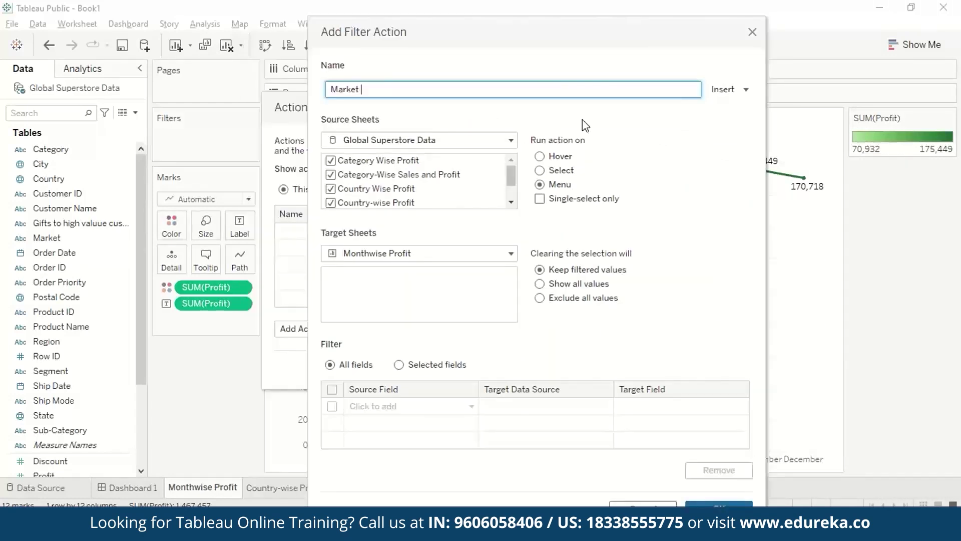
click(563, 170)
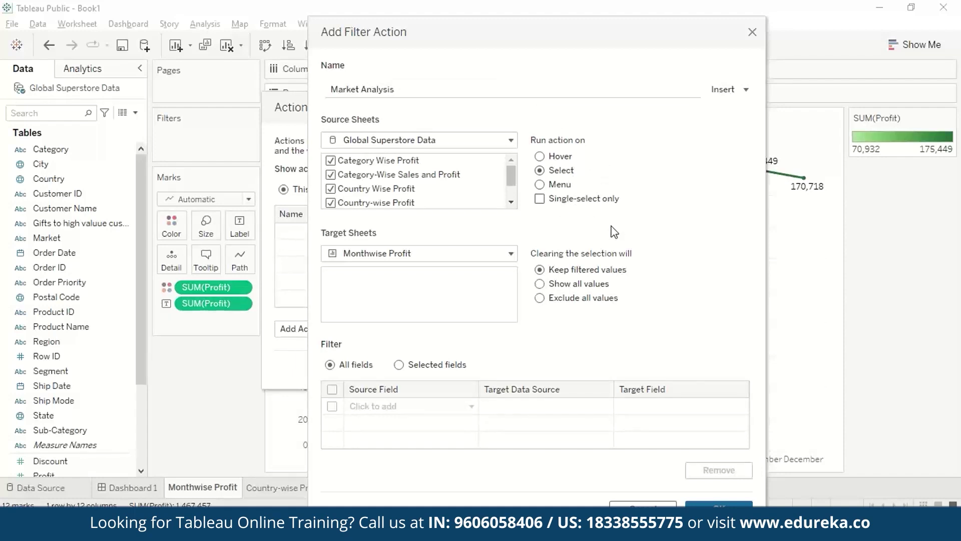
Step: Limit the source sheets of the Market Analysis action to Monthwise Profit only
drag(512, 182, 333, 169)
click(332, 162)
click(332, 173)
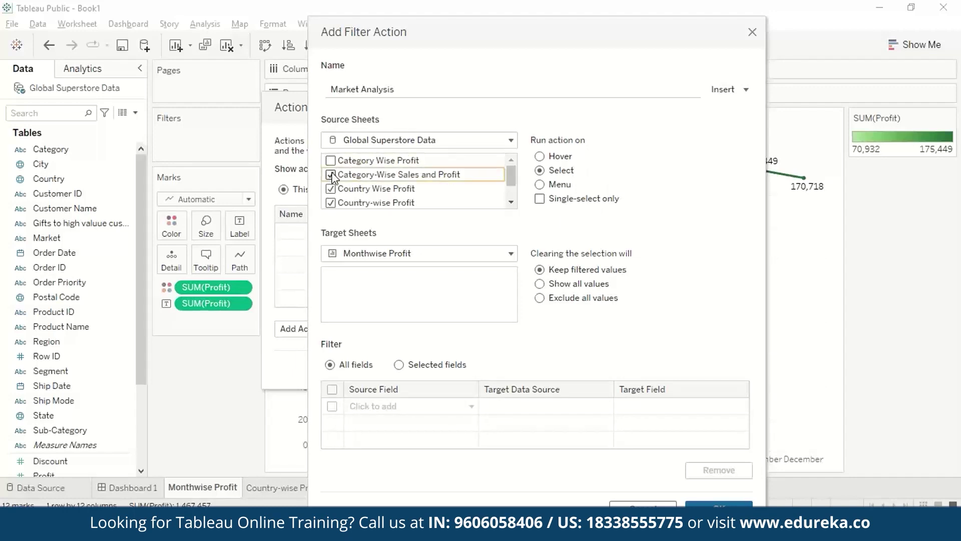
click(332, 188)
scroll(333, 183, down, 1)
click(330, 175)
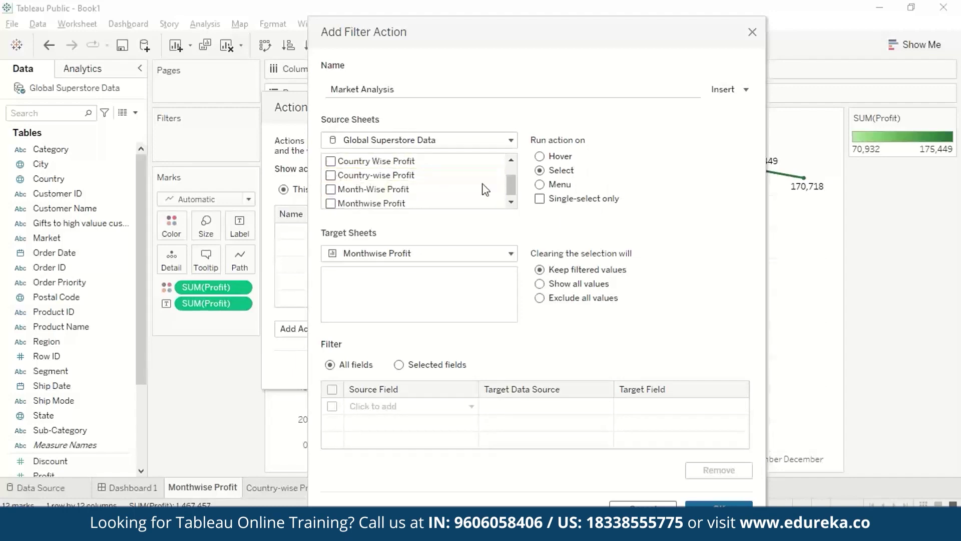
drag(510, 185, 511, 198)
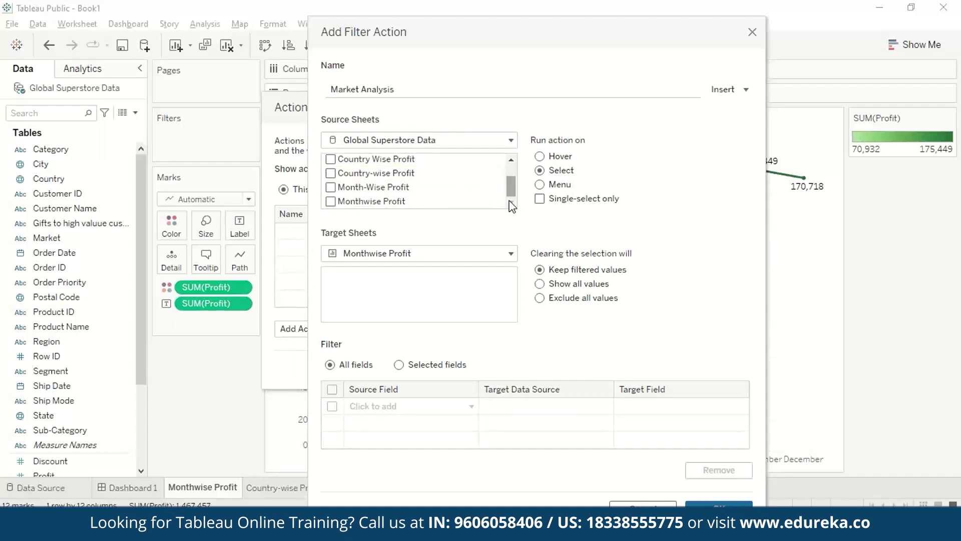
click(331, 201)
Step: Target all sheets of Dashboard 2, make clearing the selection show all values, and save the Market Analysis action
click(512, 253)
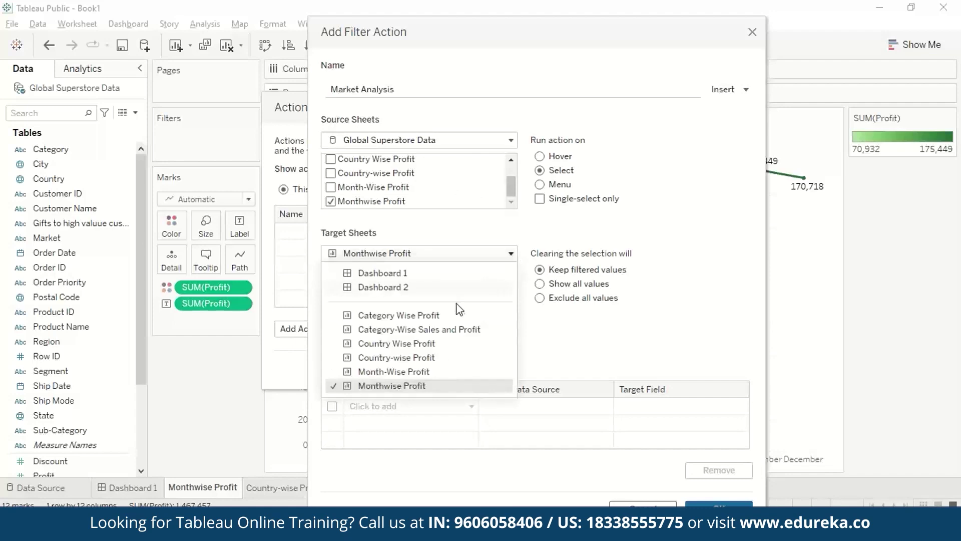
click(422, 287)
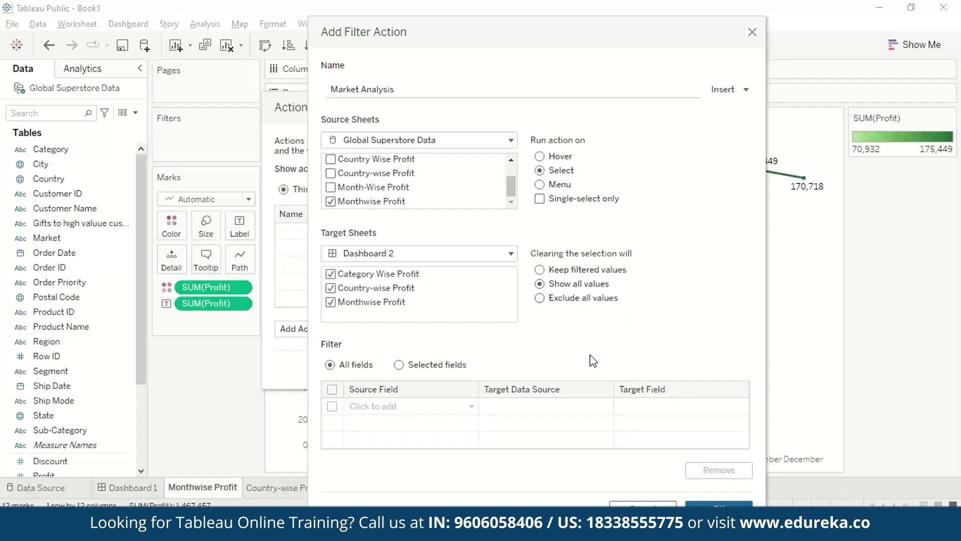
click(719, 504)
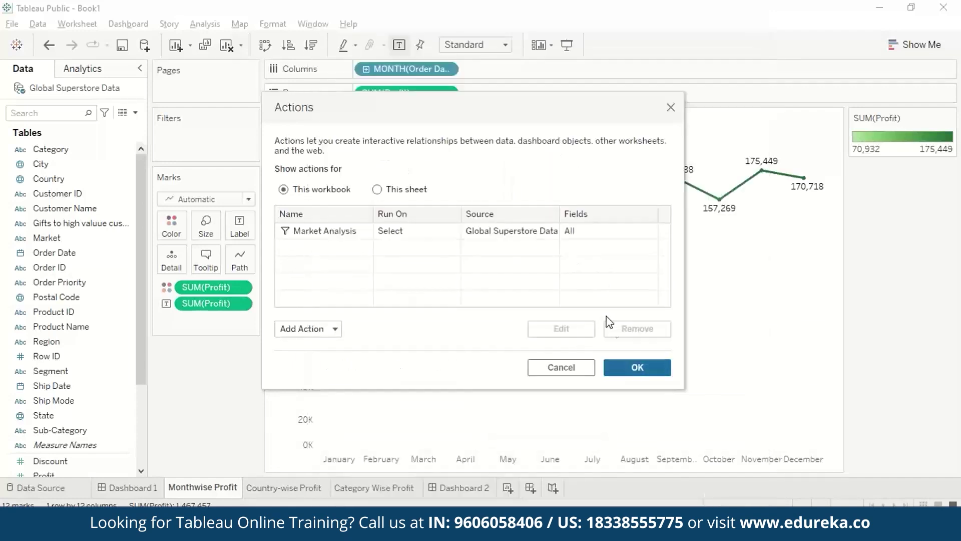
click(534, 232)
click(619, 365)
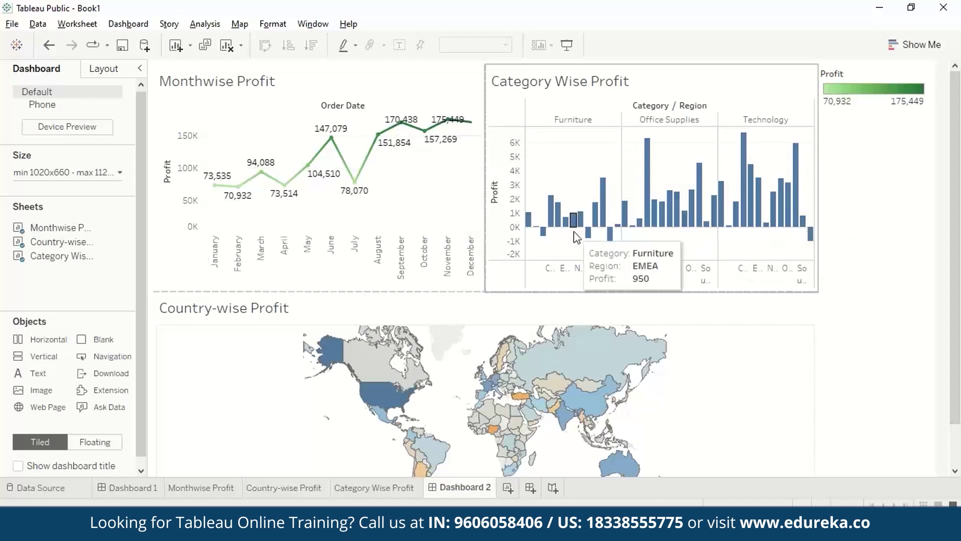
Step: Test the Market Analysis filter by selecting months in the Monthwise Profit worksheet and checking Dashboard 2
scroll(676, 402, down, 1)
scroll(676, 402, up, 3)
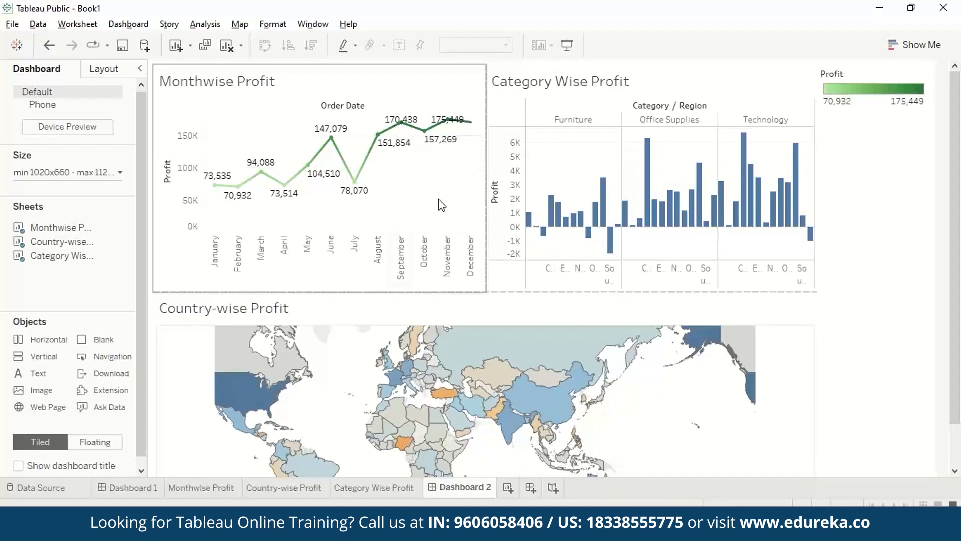
click(207, 495)
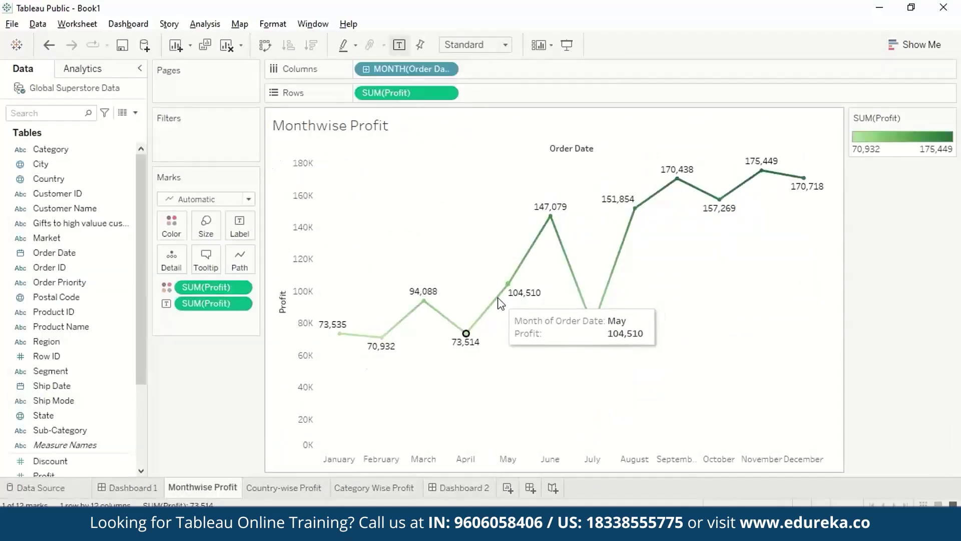
key(ctrl+z)
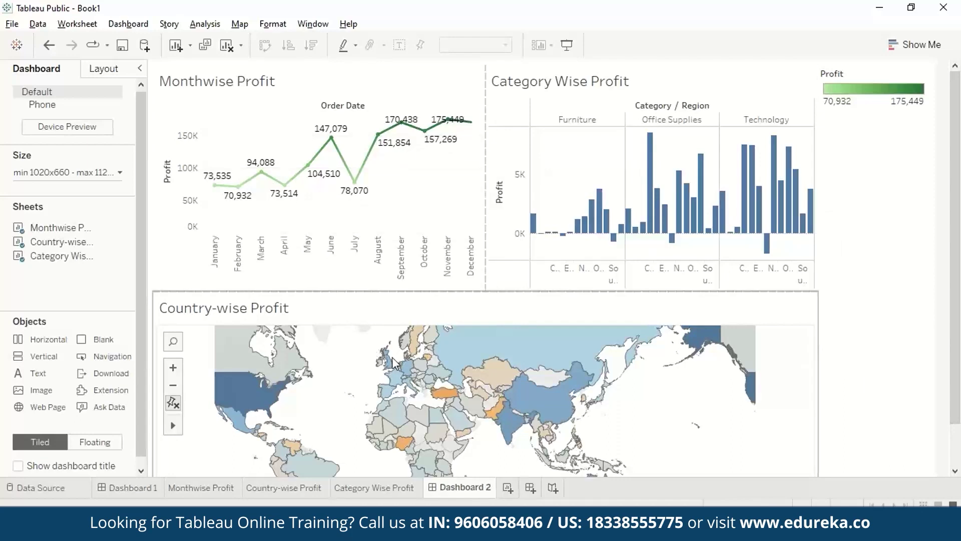
Step: Add a second filter action from the Country-wise Profit worksheet, with only Country-wise Profit as source sheet and run on Select
click(287, 490)
click(90, 26)
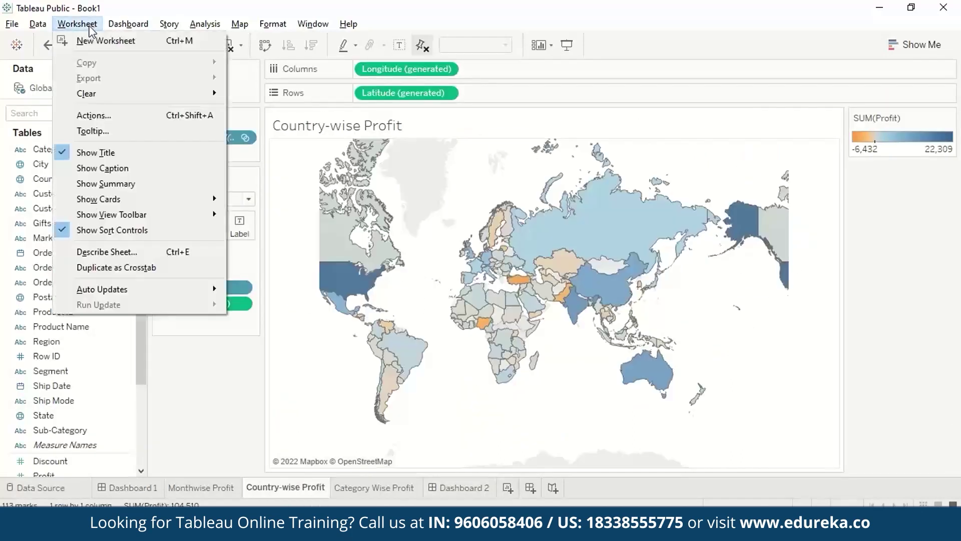
click(110, 111)
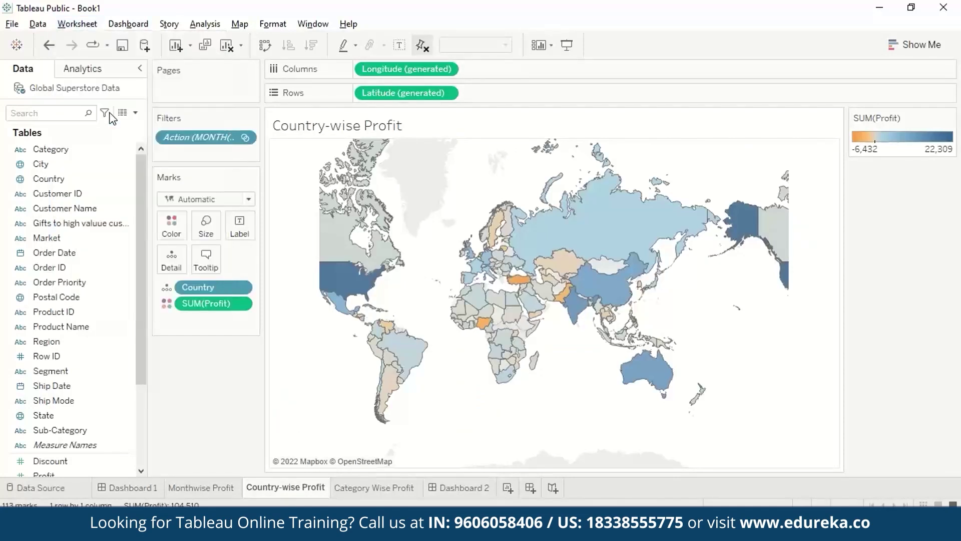
click(327, 331)
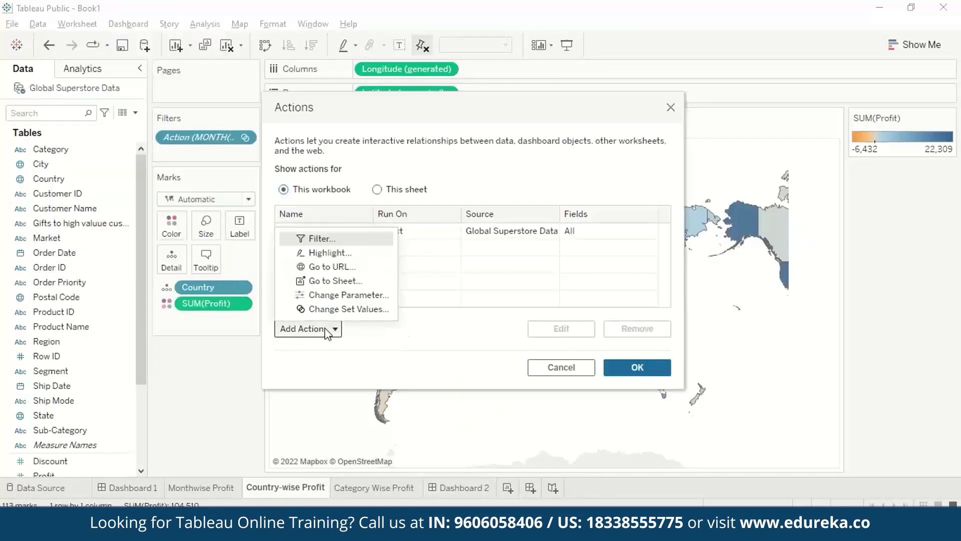
click(662, 349)
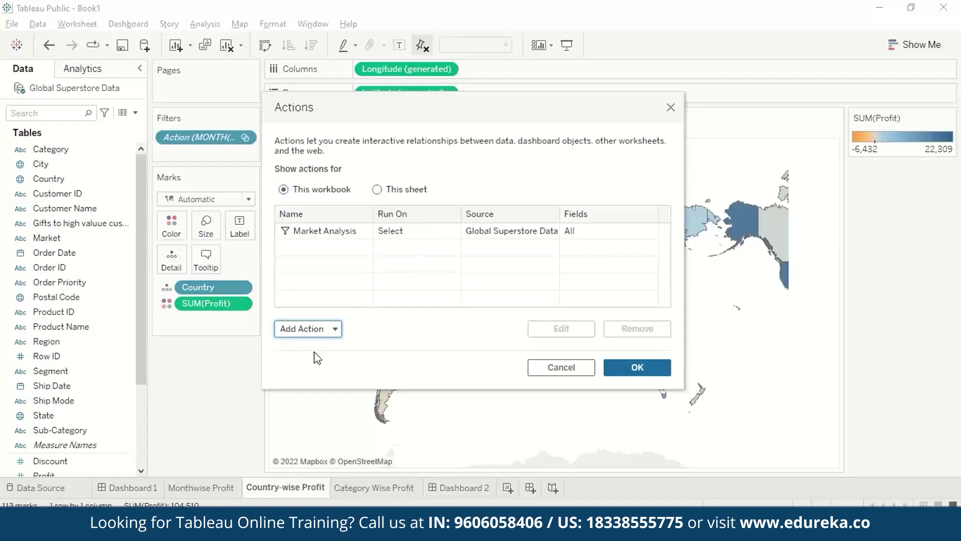
click(266, 145)
click(267, 159)
click(266, 172)
click(267, 185)
click(266, 186)
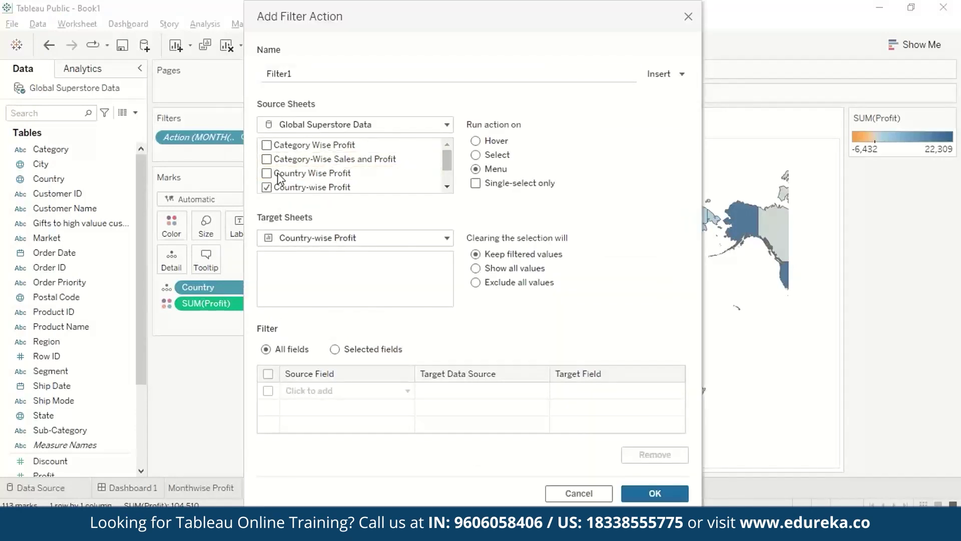
scroll(273, 180, down, 1)
click(476, 155)
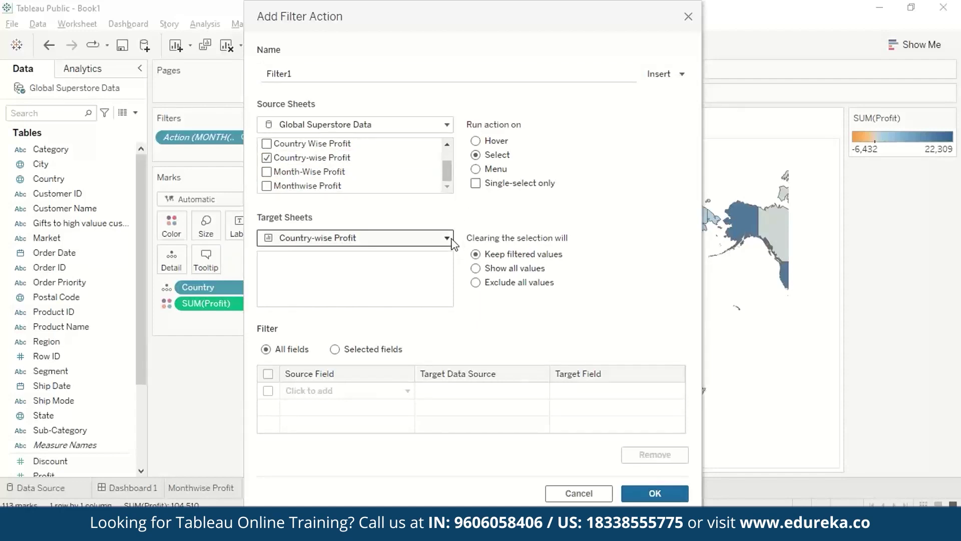
Step: Set Dashboard 2 with all its sheets as the target of the country filter action and save it
click(449, 238)
click(385, 273)
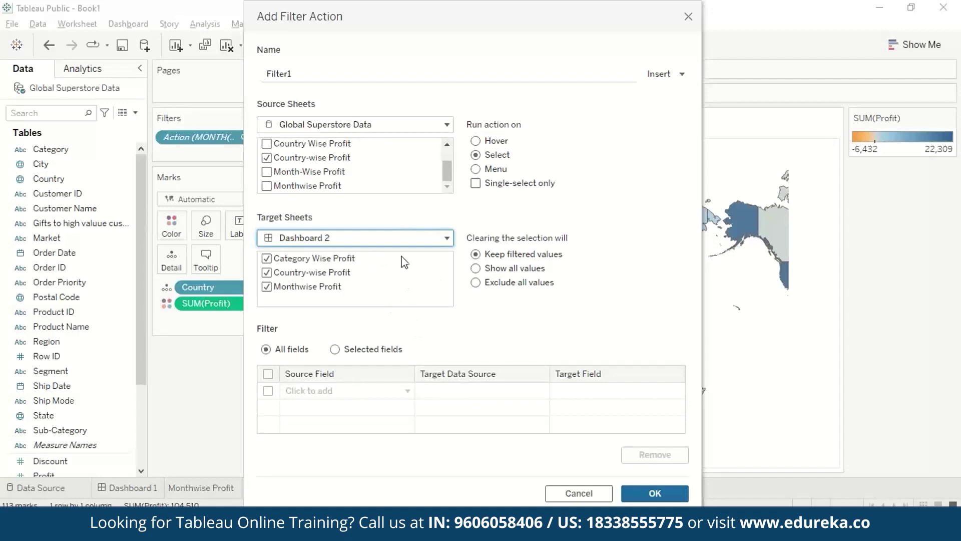
click(651, 494)
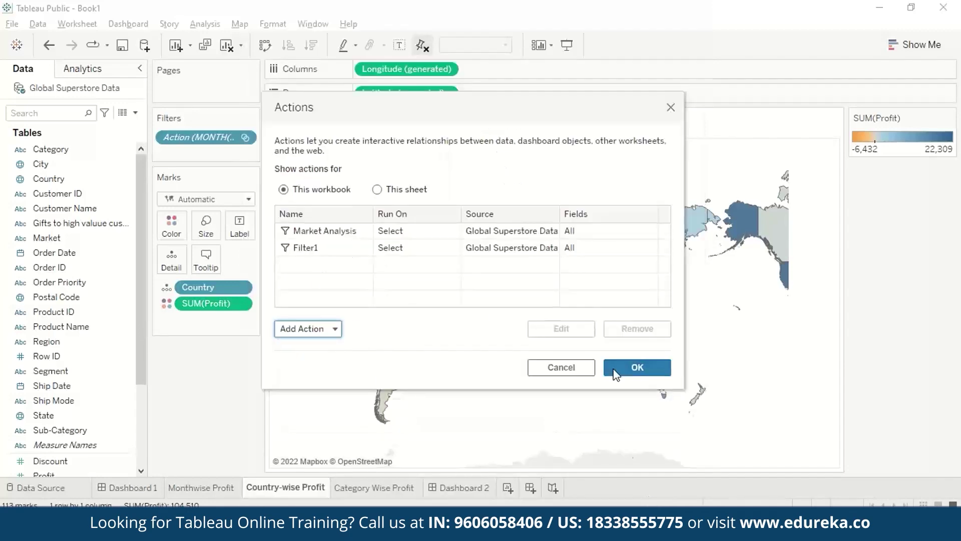
click(636, 367)
Step: Test the country filter by selecting Russia on the Country-wise Profit map and checking Dashboard 2
click(589, 236)
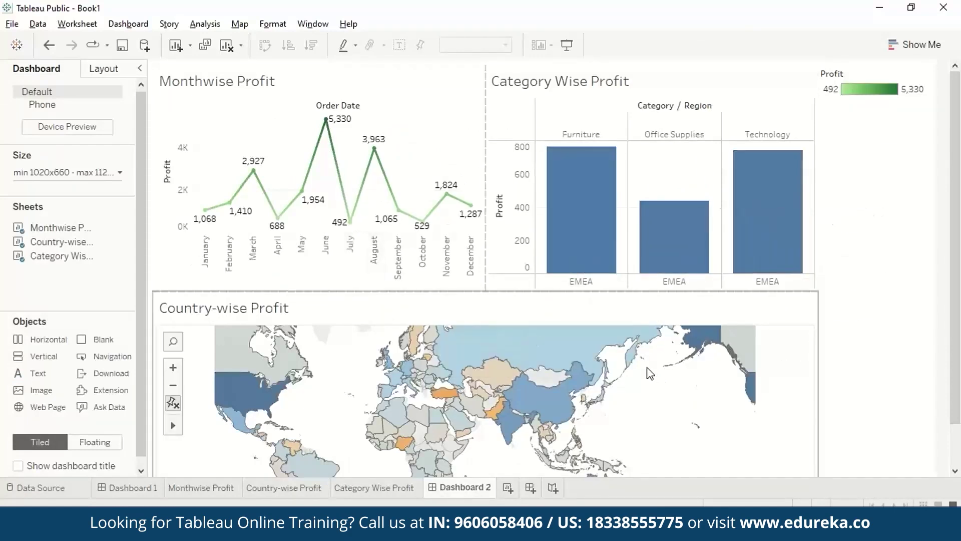
click(812, 303)
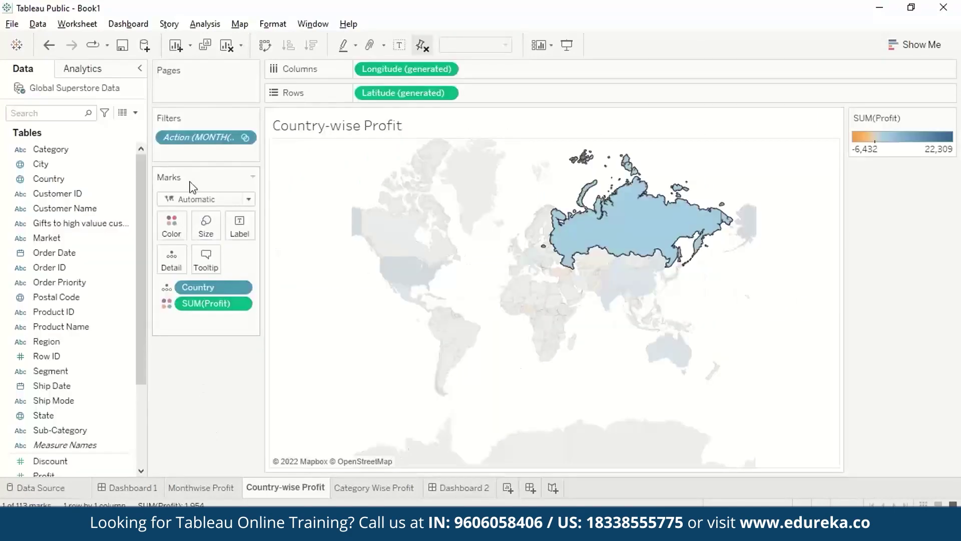
Step: Add a highlight action named Countries with the Country-wise Profit worksheet as its source, run on Select
click(75, 25)
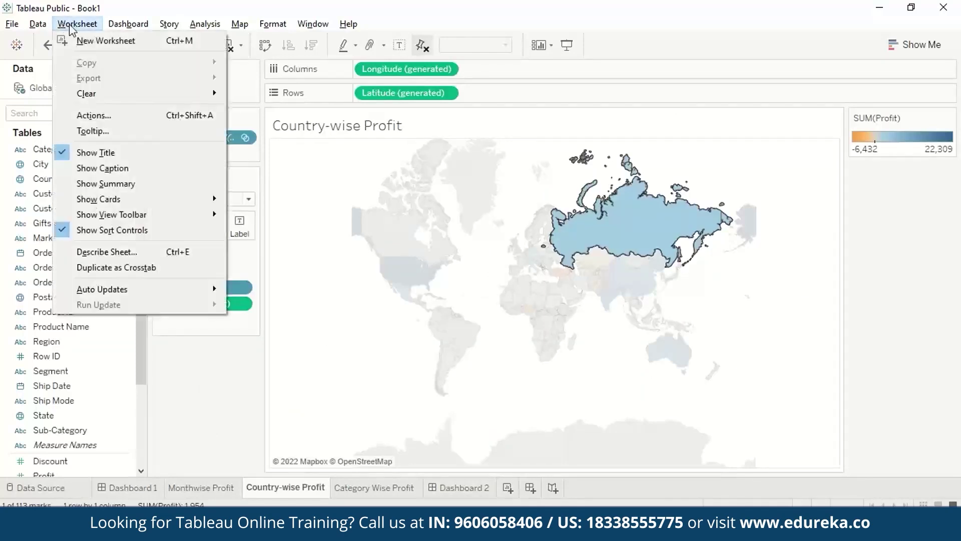
click(110, 115)
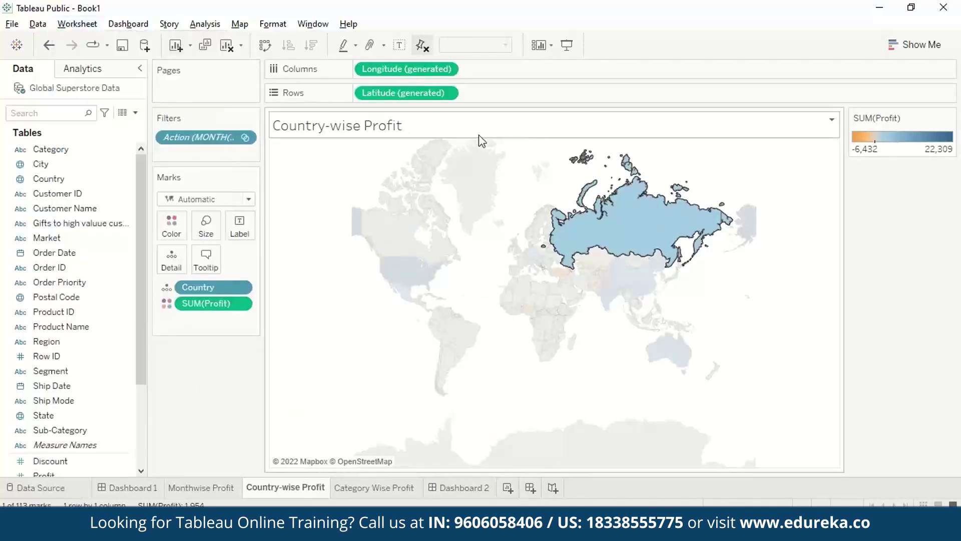
click(333, 329)
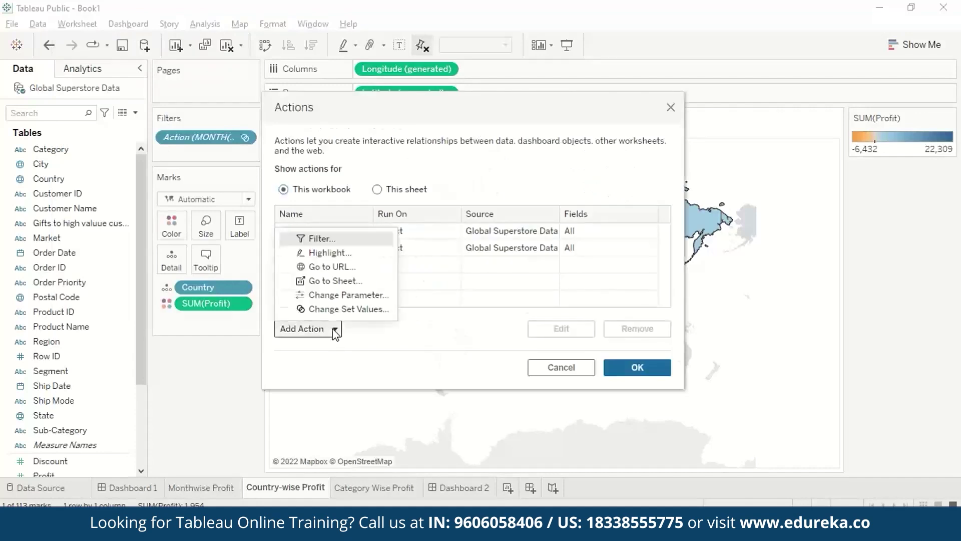
click(353, 256)
text(Countries)
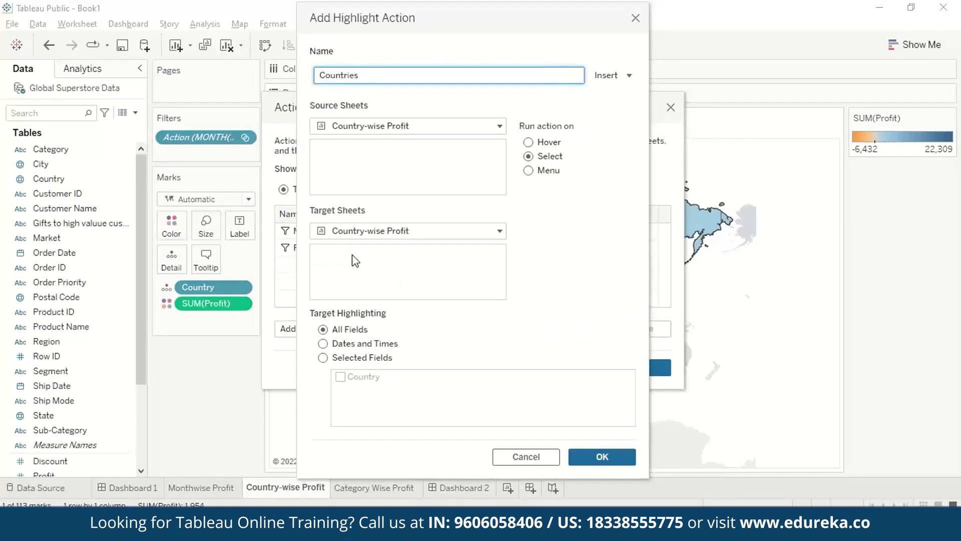
Step: Target Dashboard 2 with all its sheets in the Countries highlight action and save it
click(436, 230)
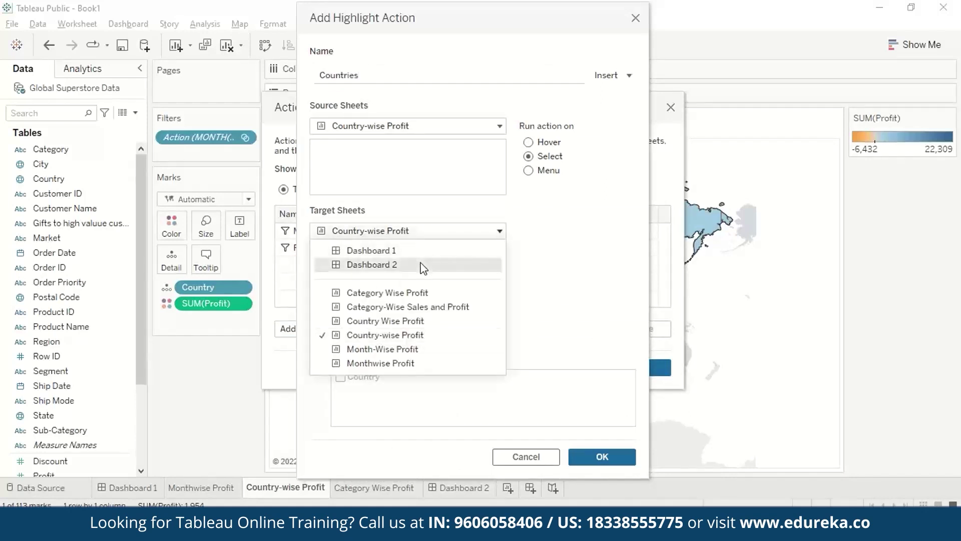
click(423, 266)
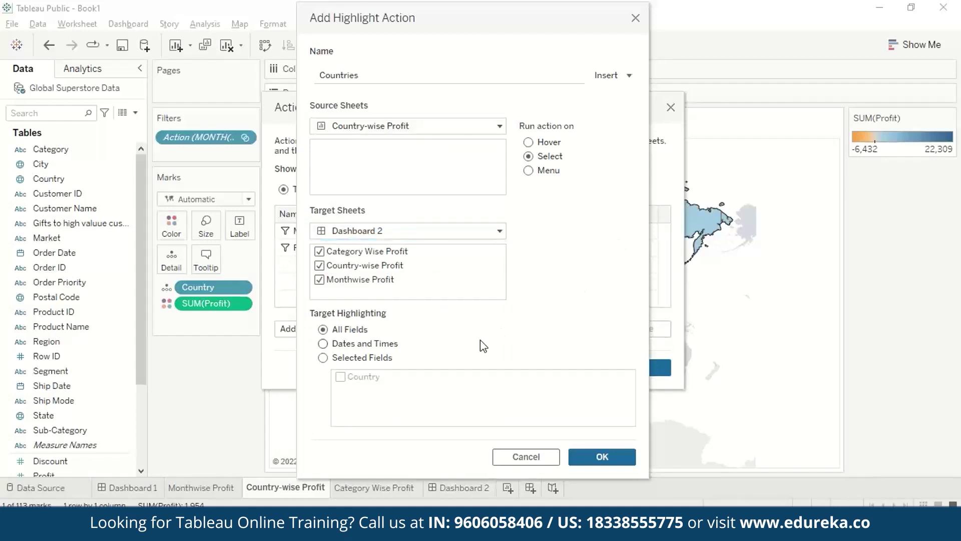
click(614, 456)
click(625, 370)
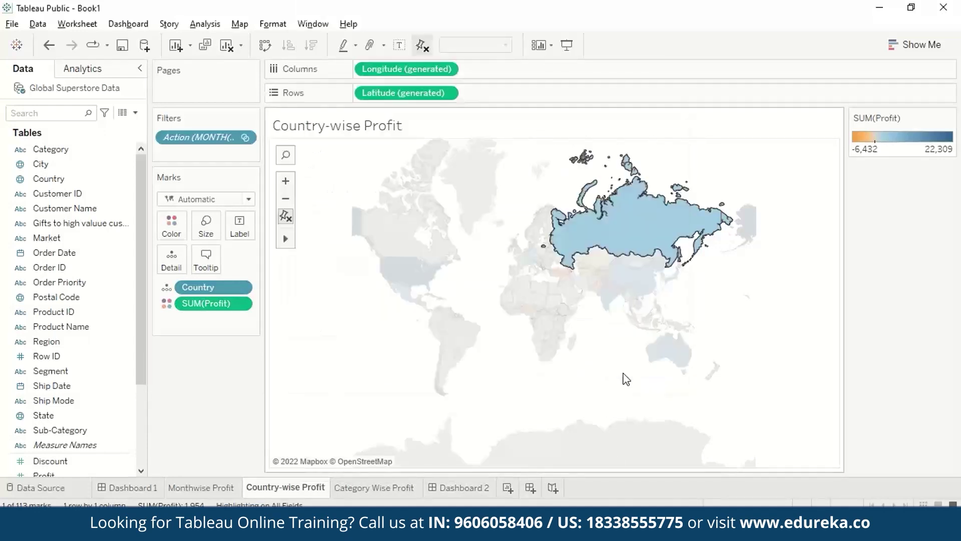
Step: Test the Countries highlight by selecting Australia on the Country-wise Profit map and checking Dashboard 2
mouse_move(649, 232)
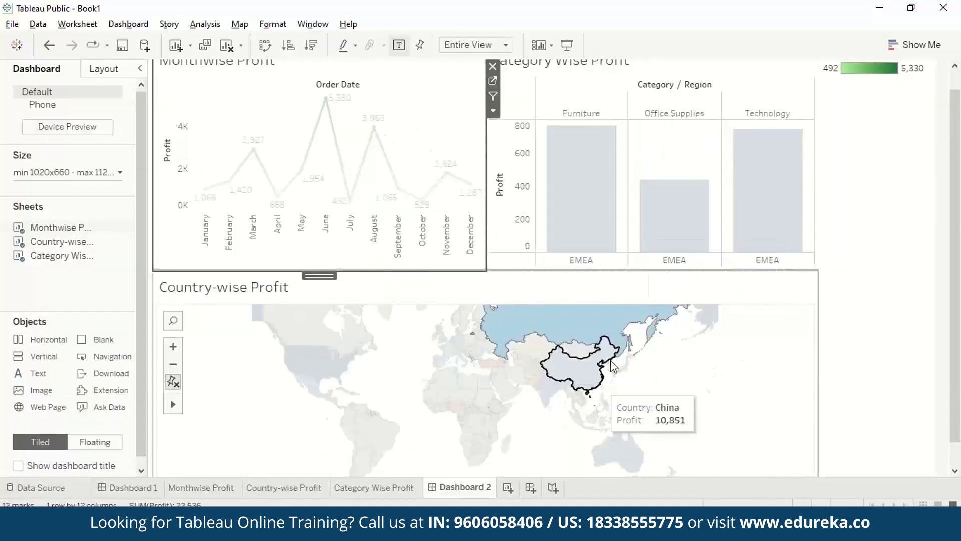
scroll(683, 384, down, 1)
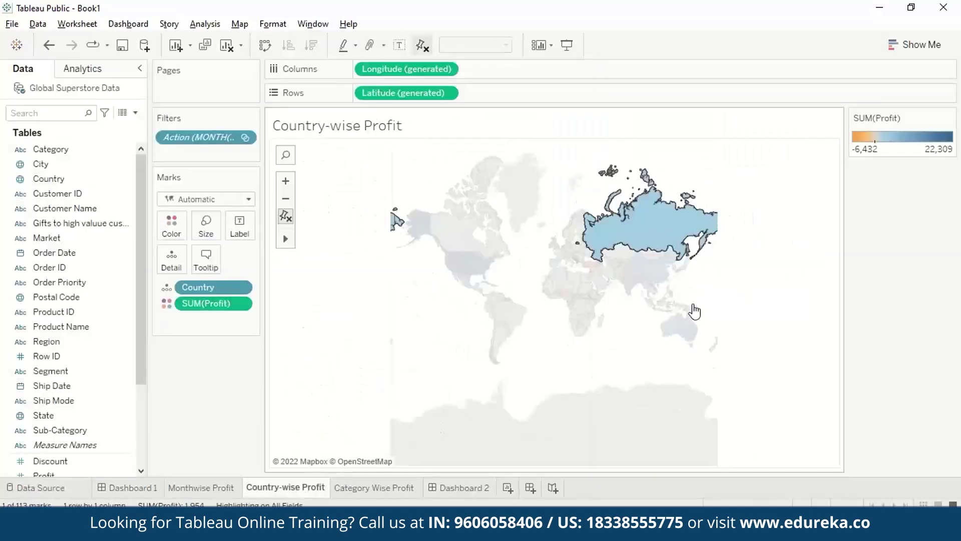
mouse_move(689, 330)
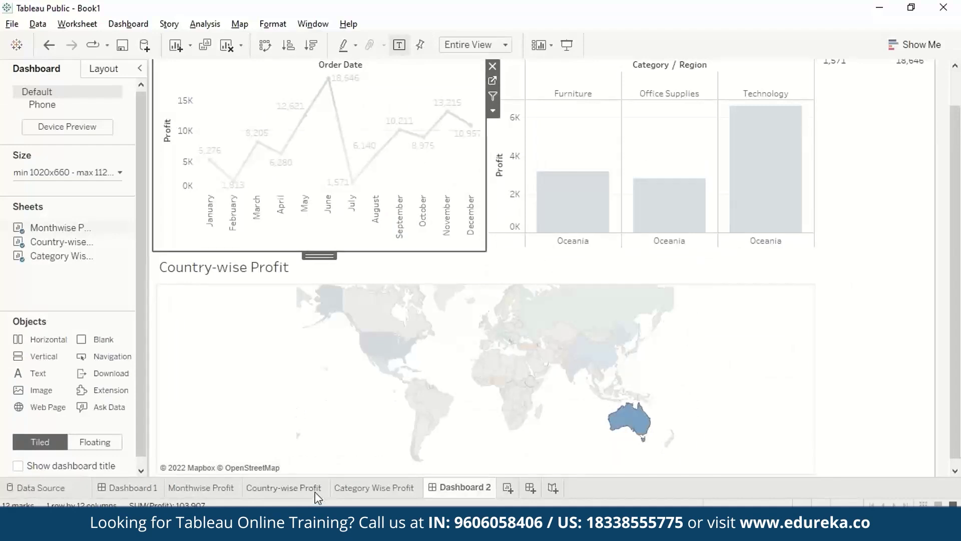
Step: Add a URL action named Country Details from the Country-wise Profit worksheet, run on Select and opening in a new browser tab
click(301, 487)
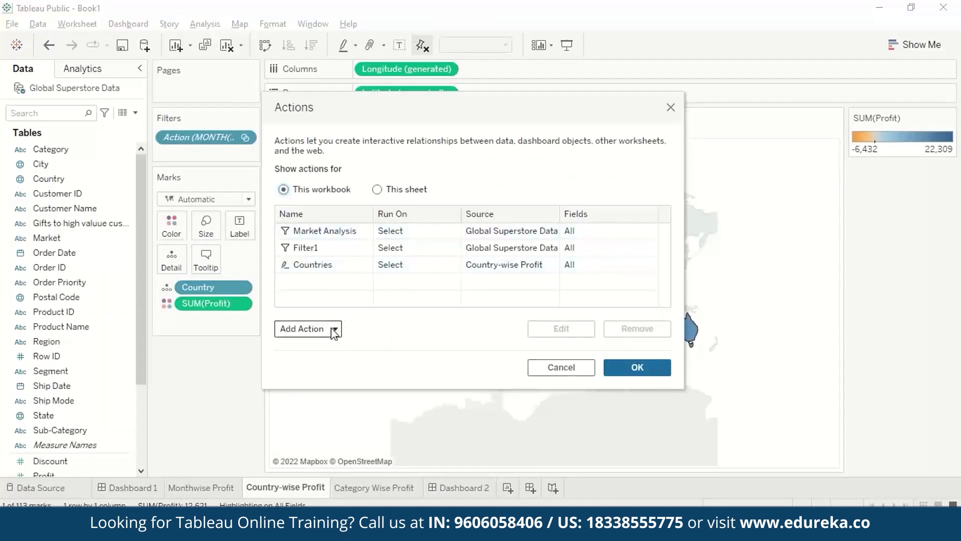
click(334, 329)
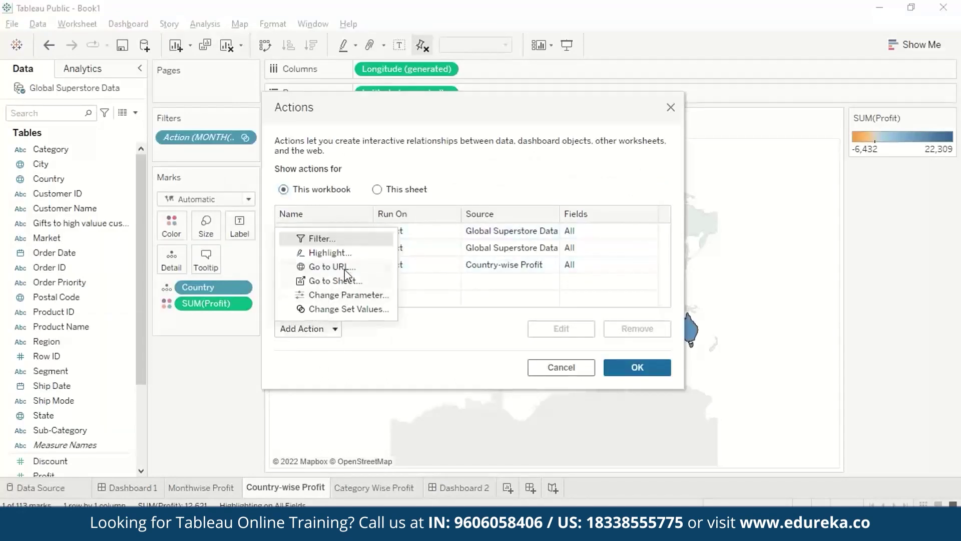
key(Escape)
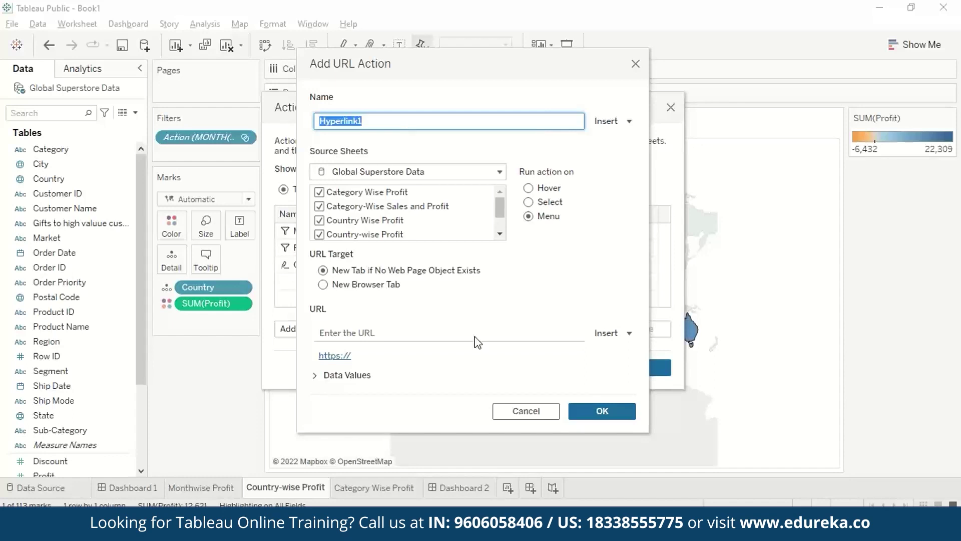
click(467, 530)
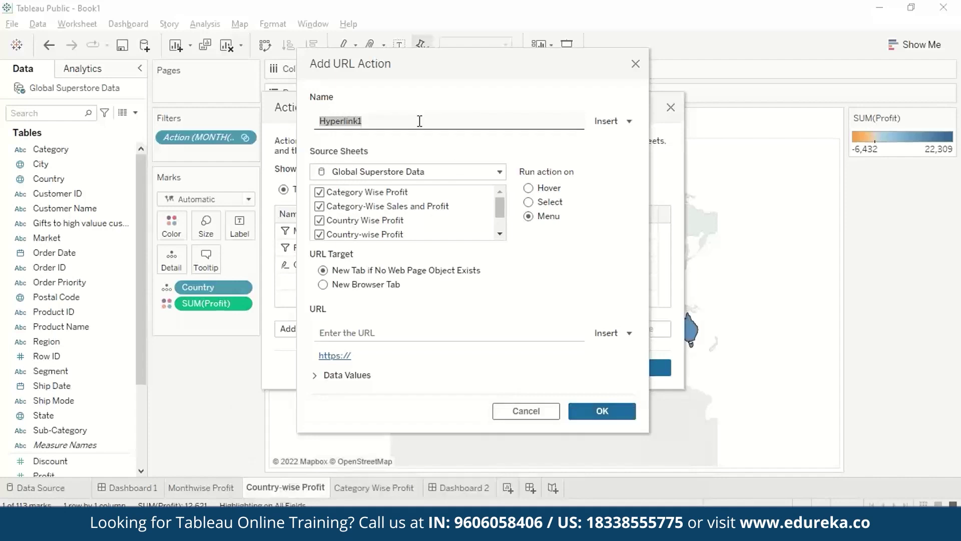
click(307, 125)
text(Country)
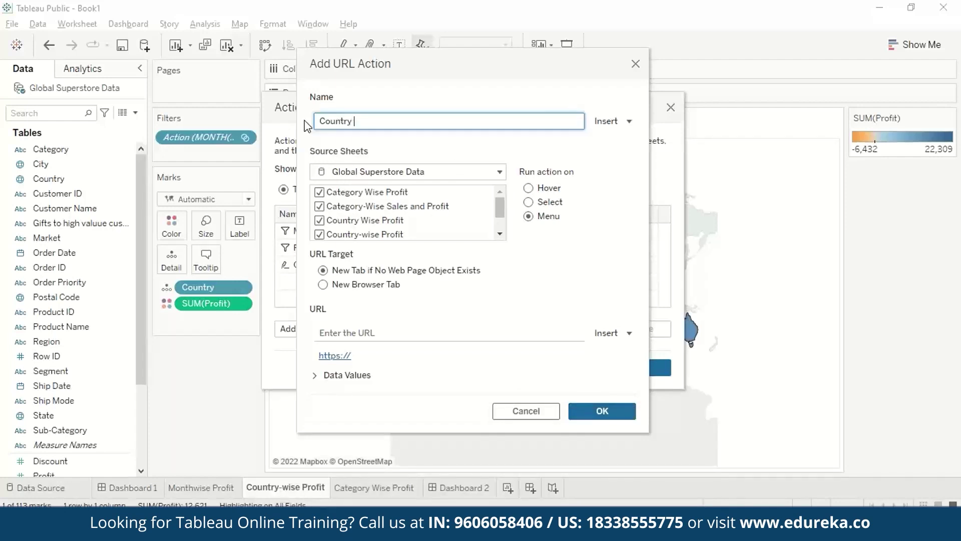
text( Details)
click(529, 201)
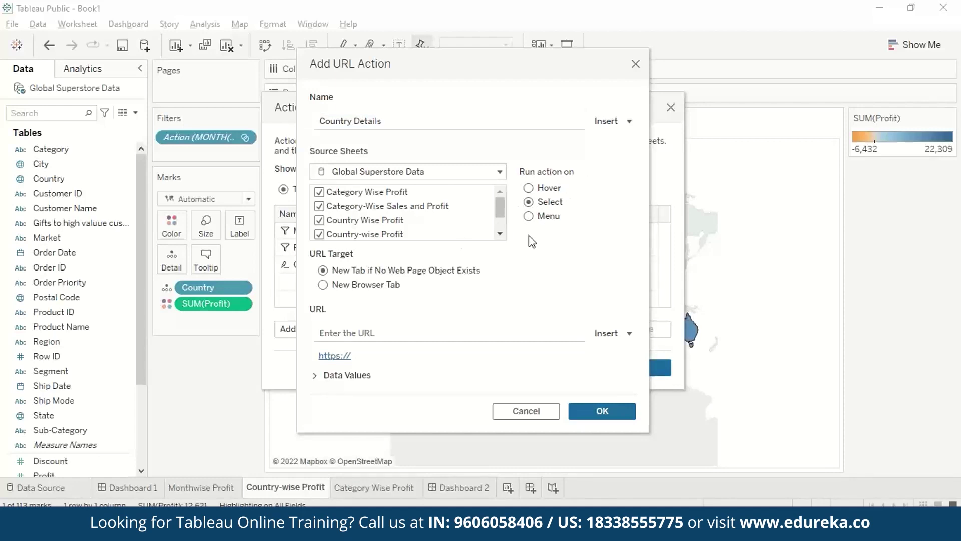
click(323, 285)
Step: Switch to the Chrome browser and look up a Wikipedia page address in a new tab for the action's URL
click(378, 340)
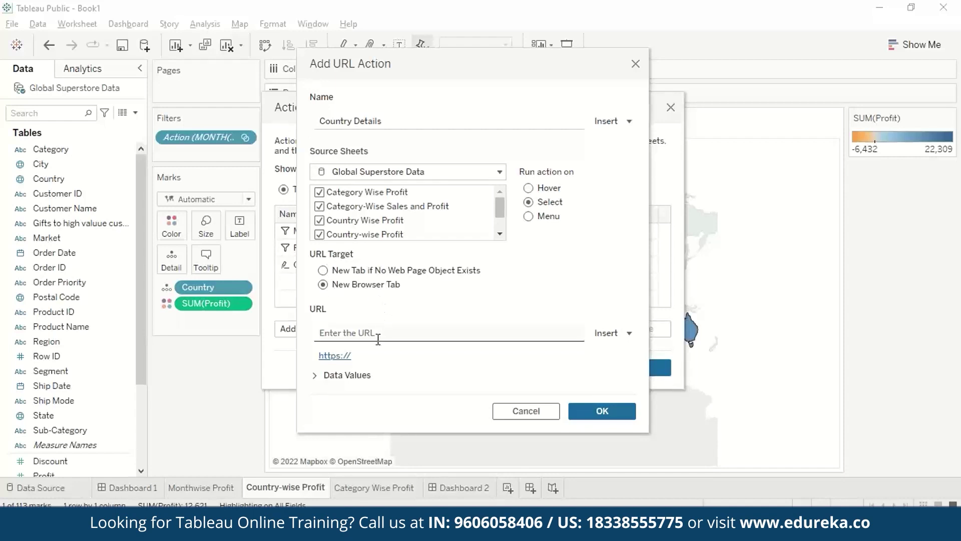
click(394, 331)
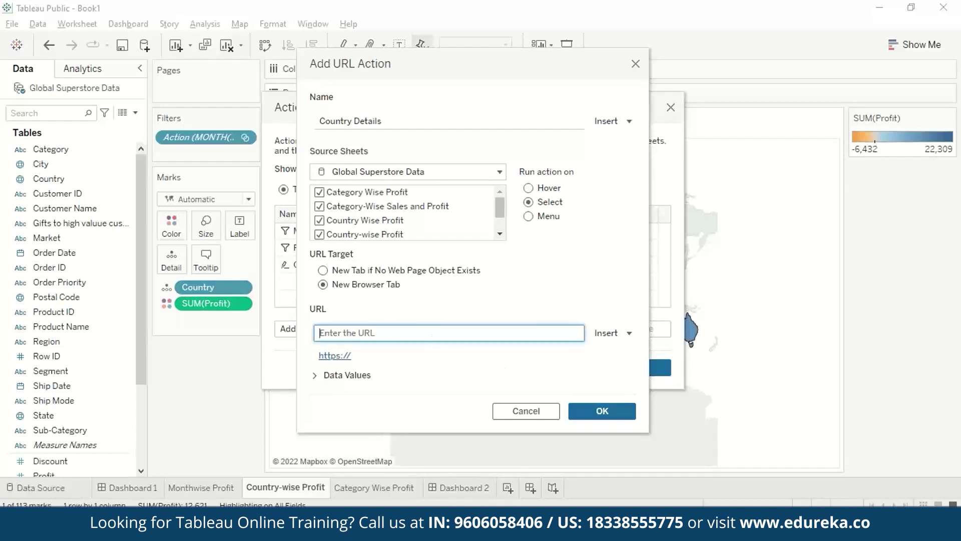
click(465, 526)
mouse_move(593, 470)
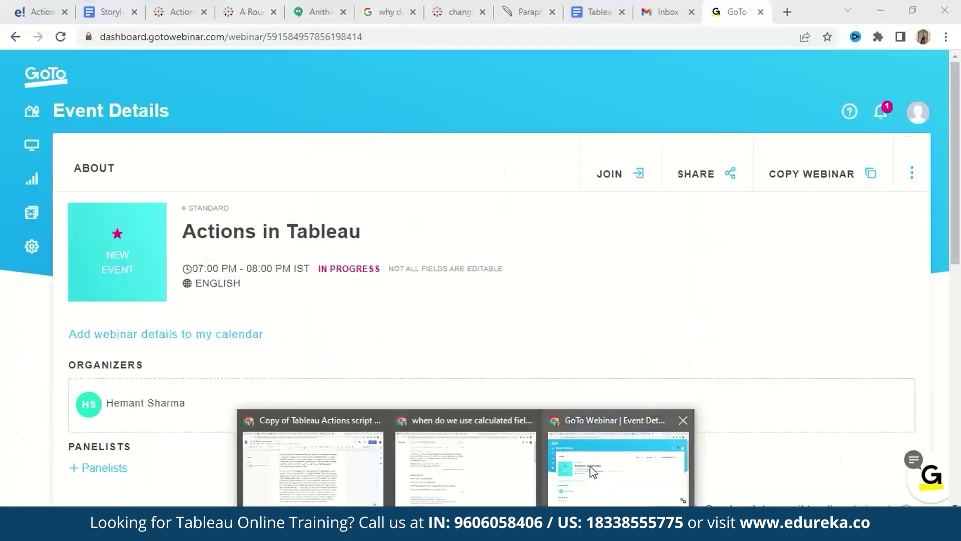
click(592, 470)
click(787, 11)
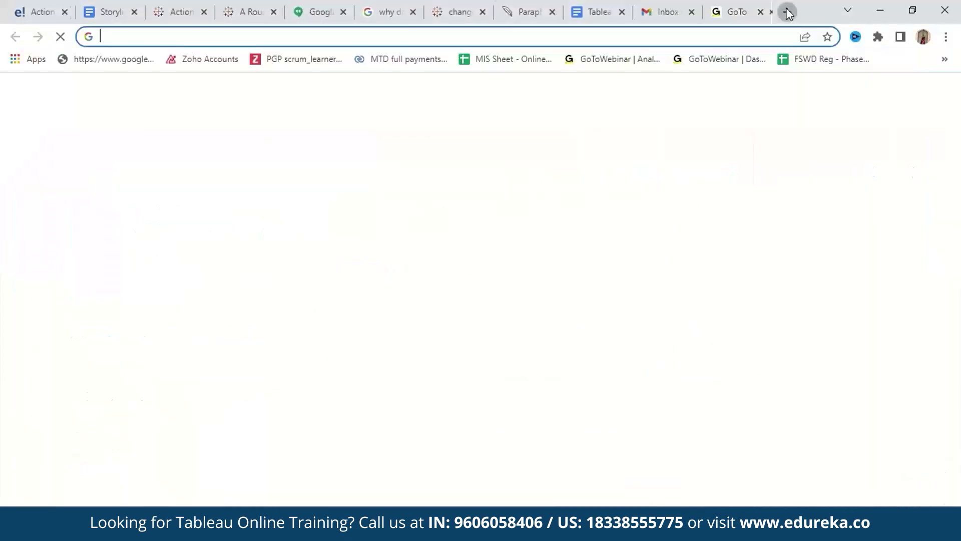
text(wiki)
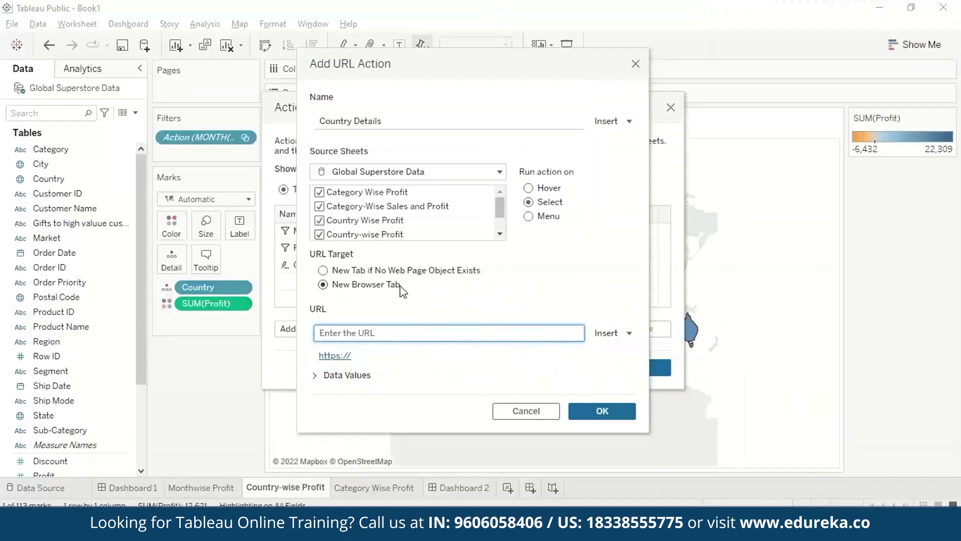
text(https://en.wikipedia.org/wiki/I)
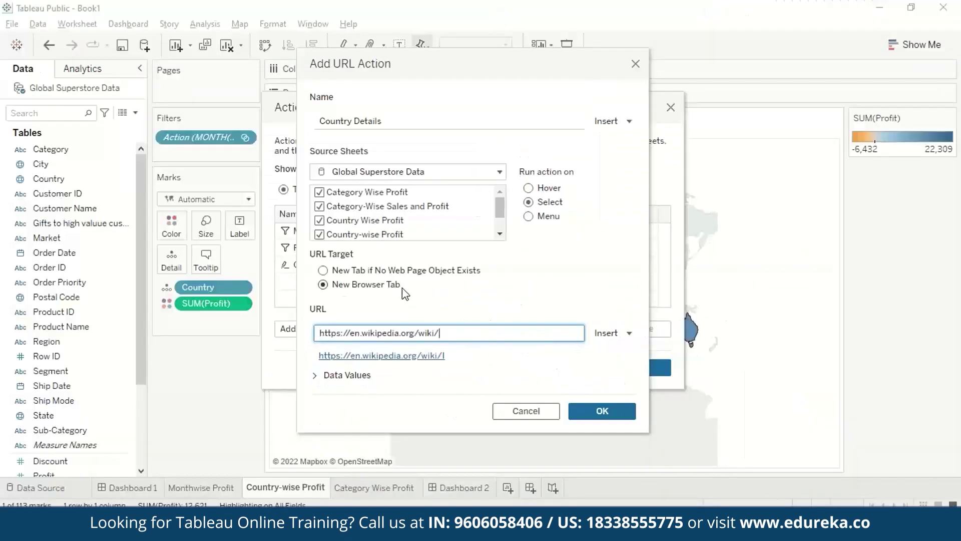
click(610, 333)
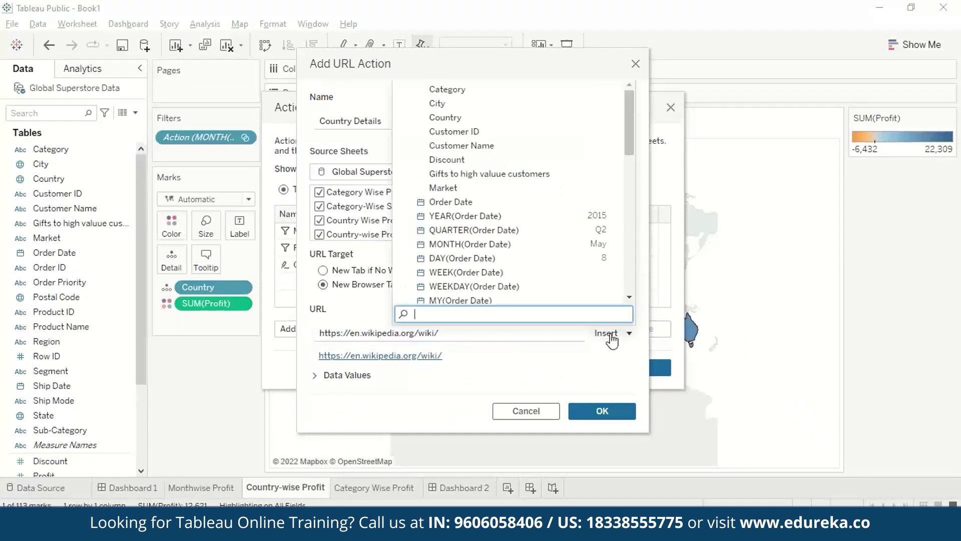
click(540, 123)
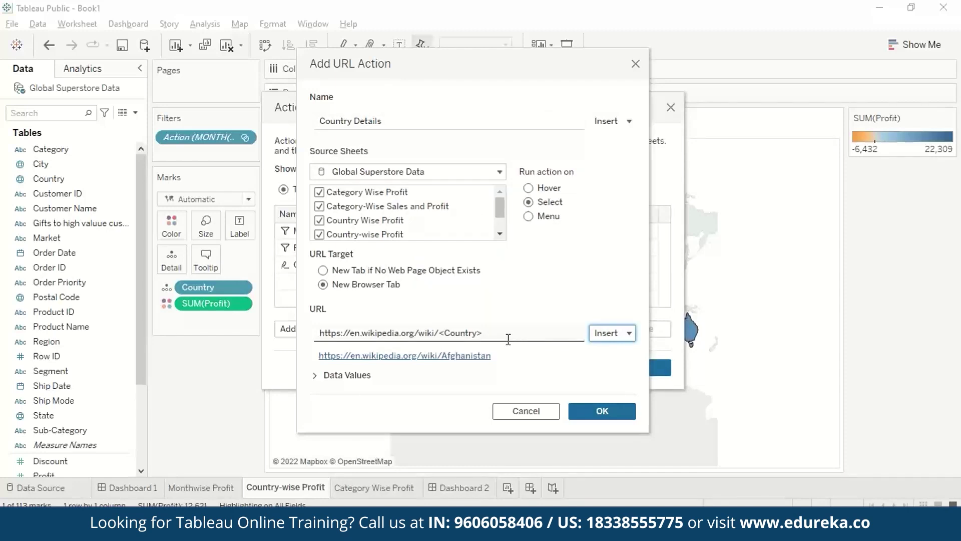
click(600, 410)
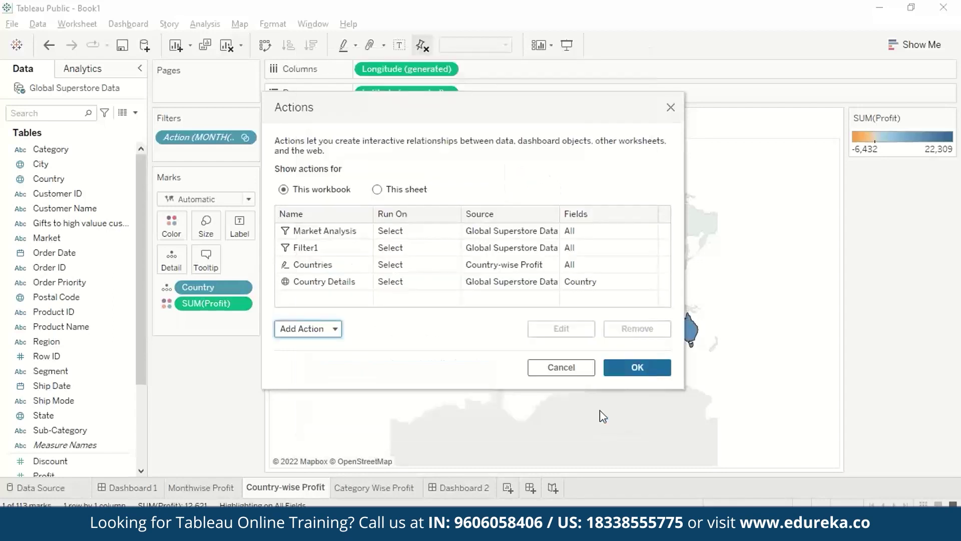
click(633, 368)
Step: Test the URL action by selecting China on the Dashboard 2 map, close the Wikipedia page and return to the Country-wise Profit worksheet
click(459, 487)
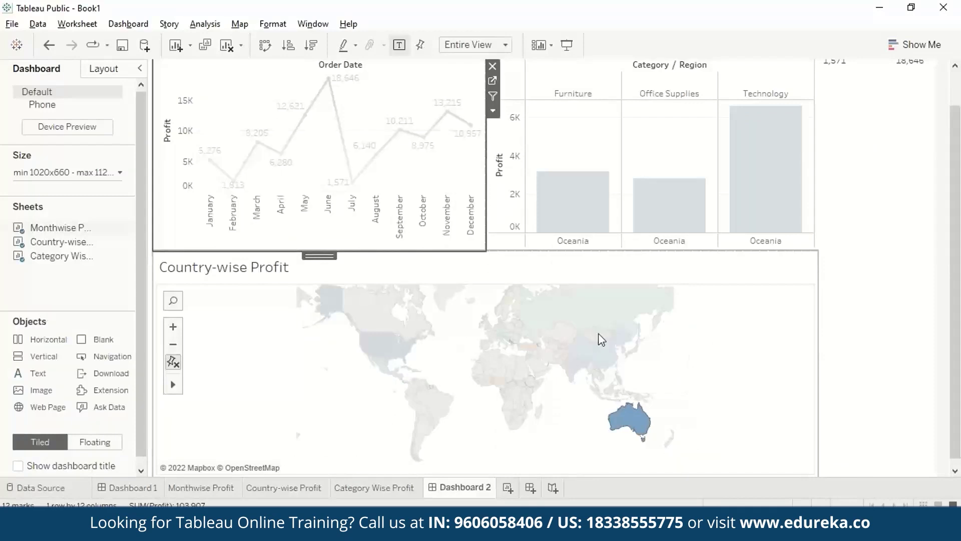
click(604, 354)
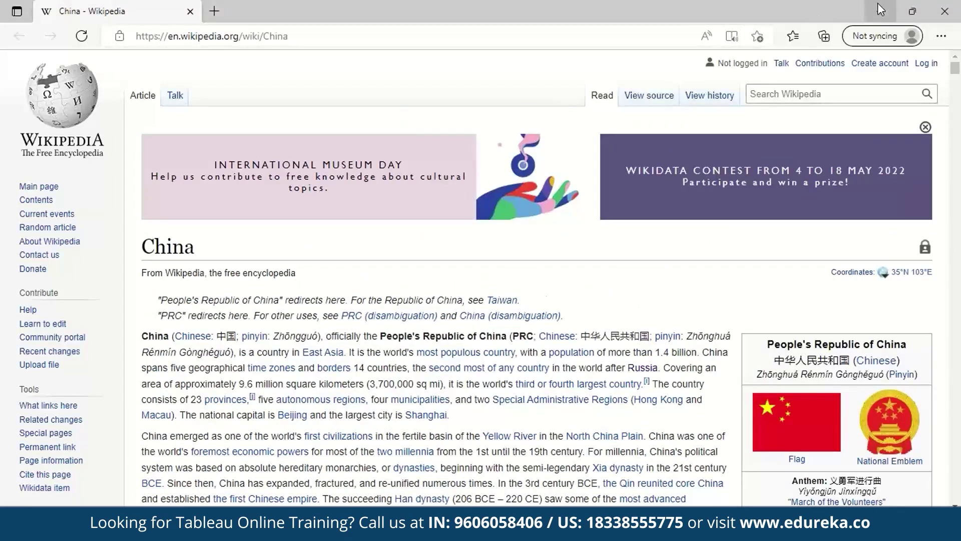
click(946, 12)
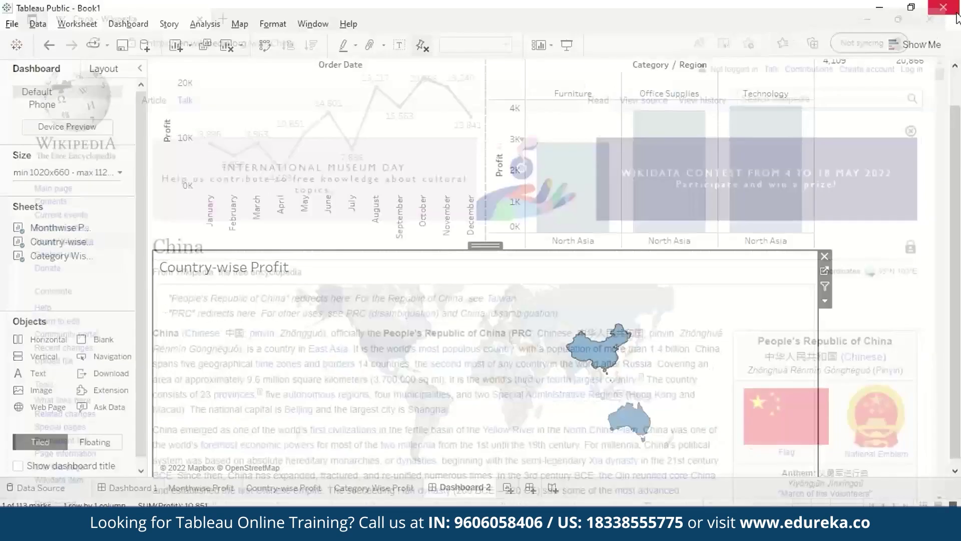
click(817, 244)
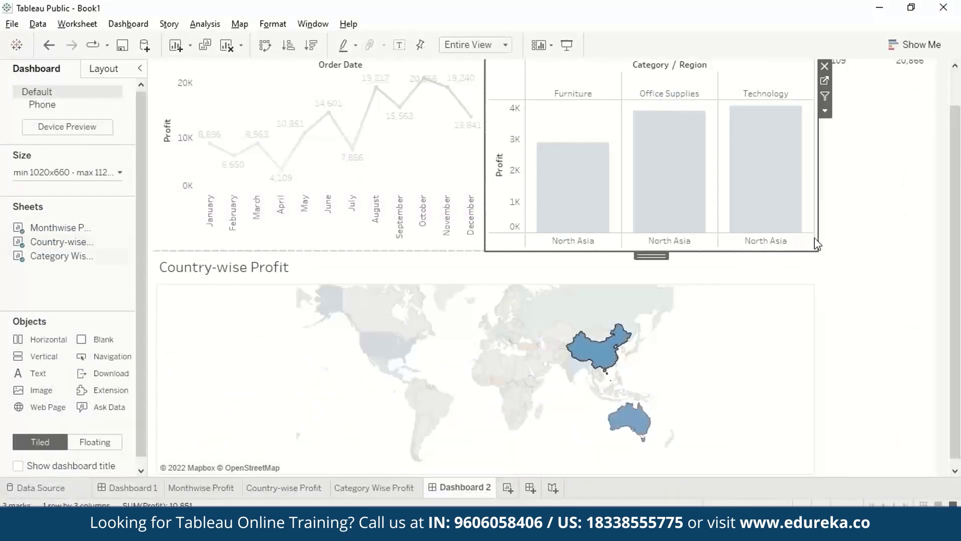
click(750, 281)
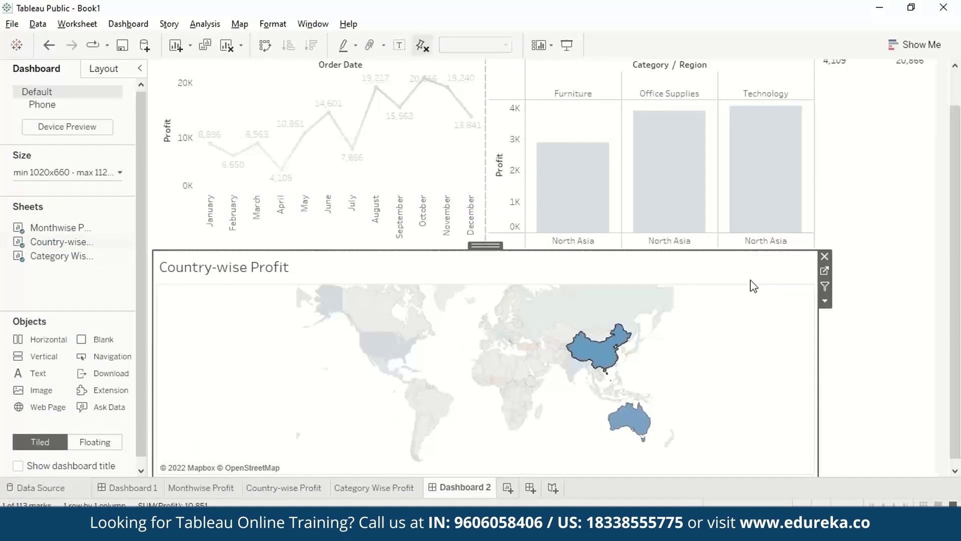
click(284, 487)
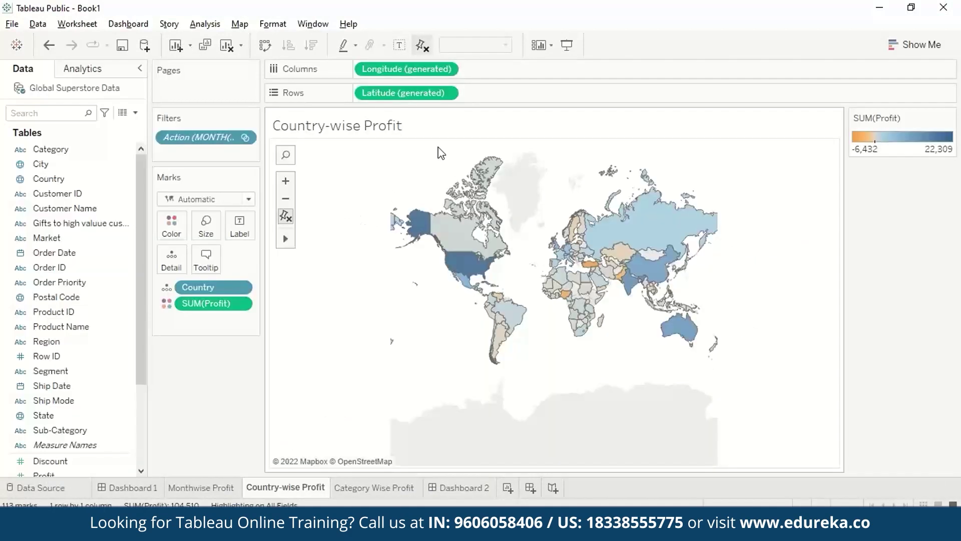